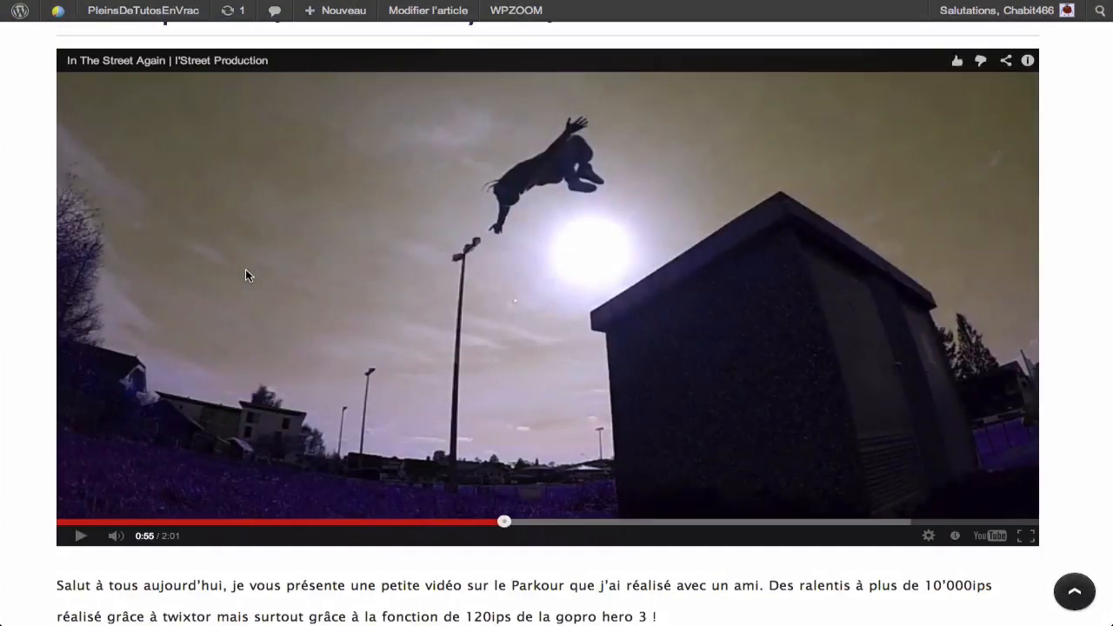
# Step: Play the slow-motion jump in the In The Street Again video in the browser and pause it at 1:03
pyautogui.click(80, 536)
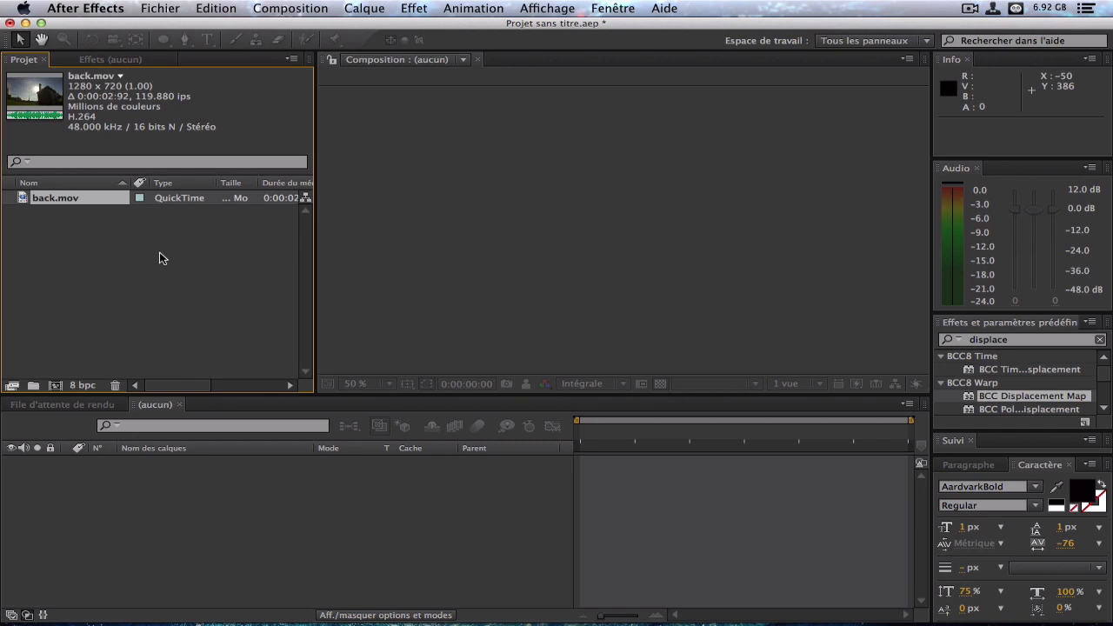
pyautogui.hotkey('ctrl', 'Right')
pyautogui.hotkey('ctrl', 'Right')
pyautogui.hotkey('ctrl', 'Right')
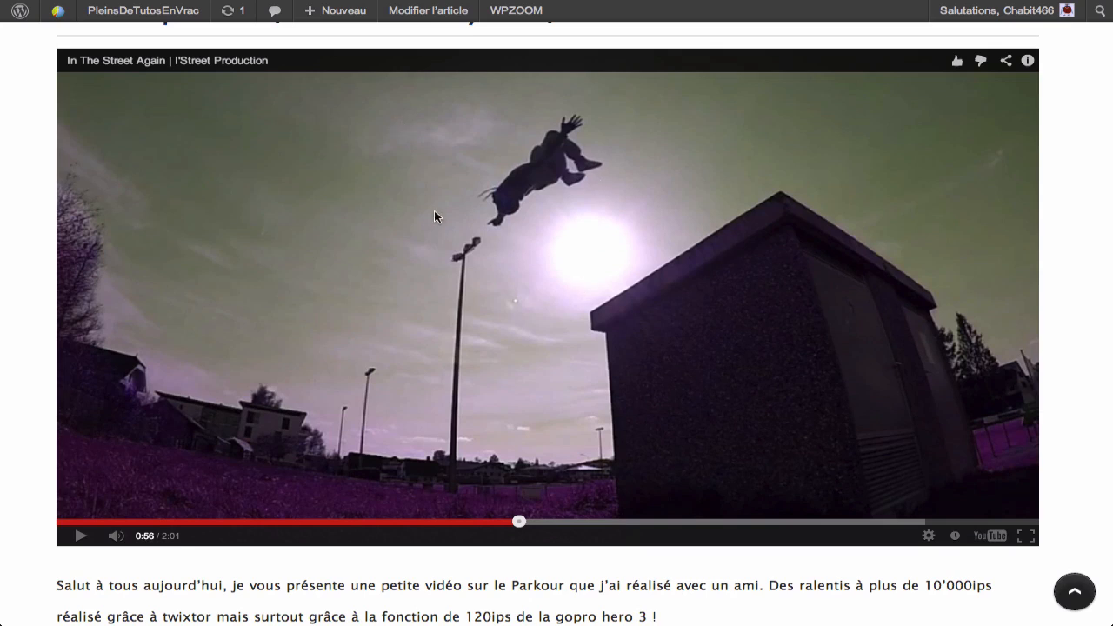
pyautogui.click(80, 536)
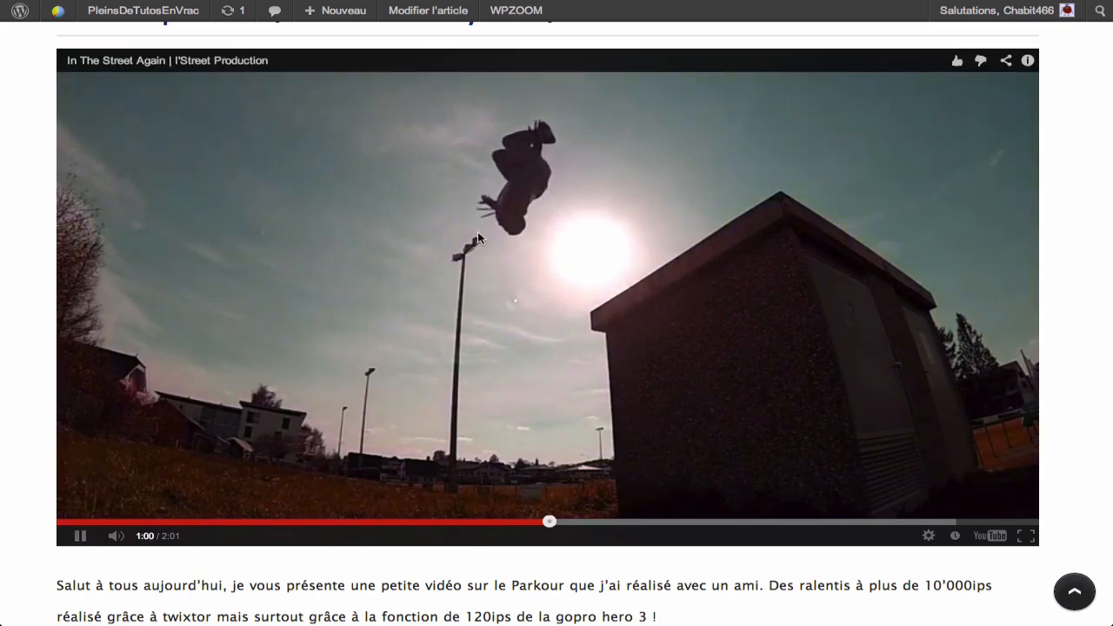
pyautogui.click(80, 536)
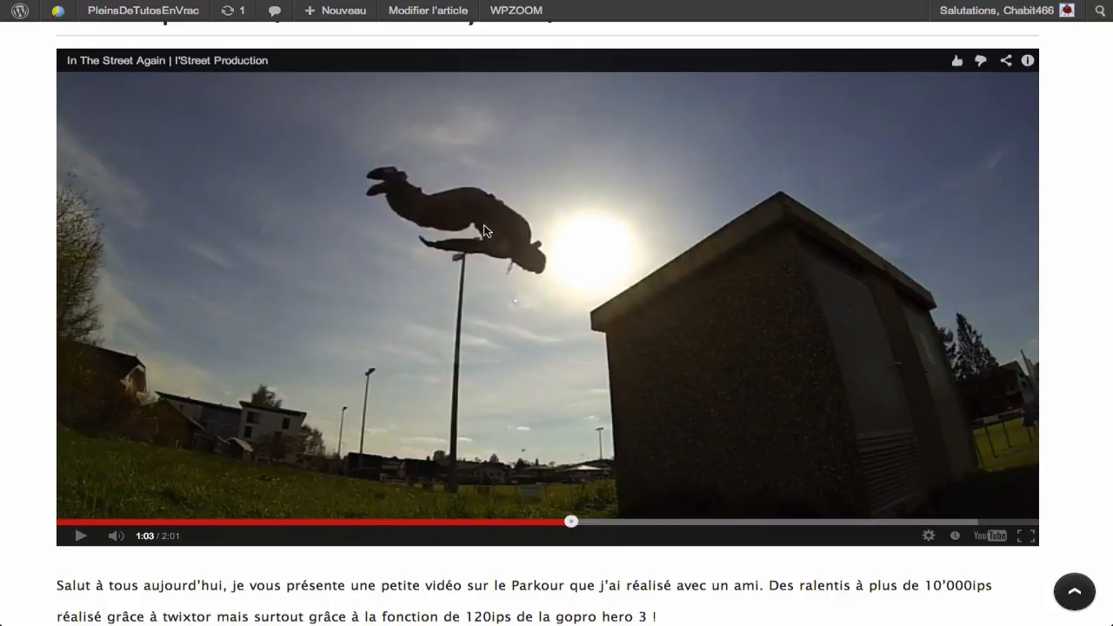
# Step: Switch to After Effects and create a composition from the back.mov footage
pyautogui.hotkey('ctrl', 'Left')
pyautogui.hotkey('ctrl', 'Left')
pyautogui.hotkey('ctrl', 'Left')
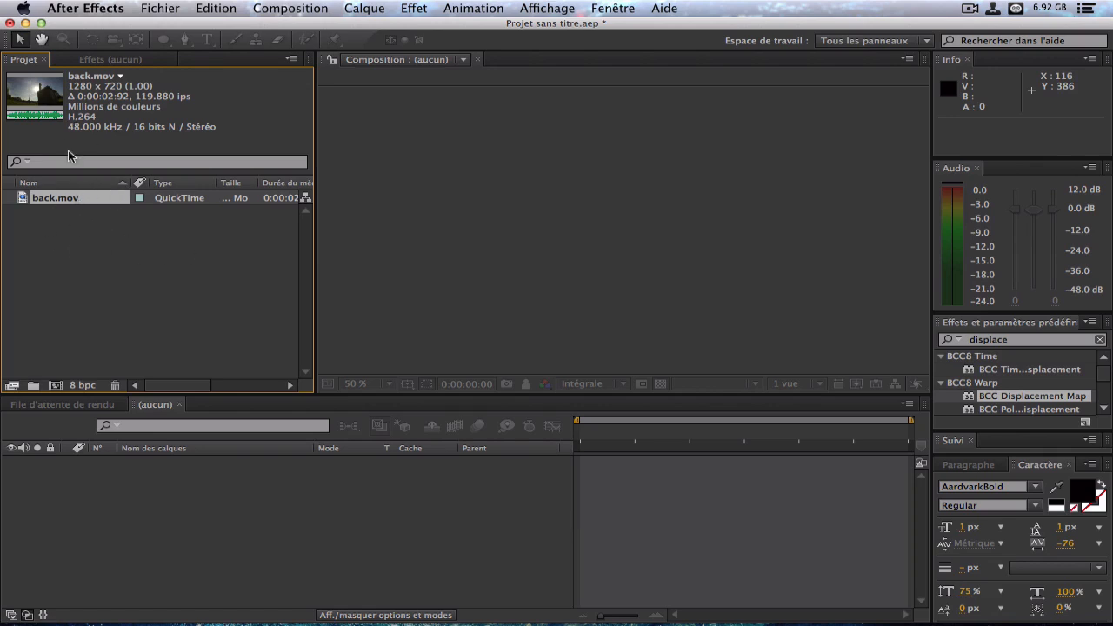
pyautogui.moveTo(48, 200); pyautogui.dragTo(54, 386)
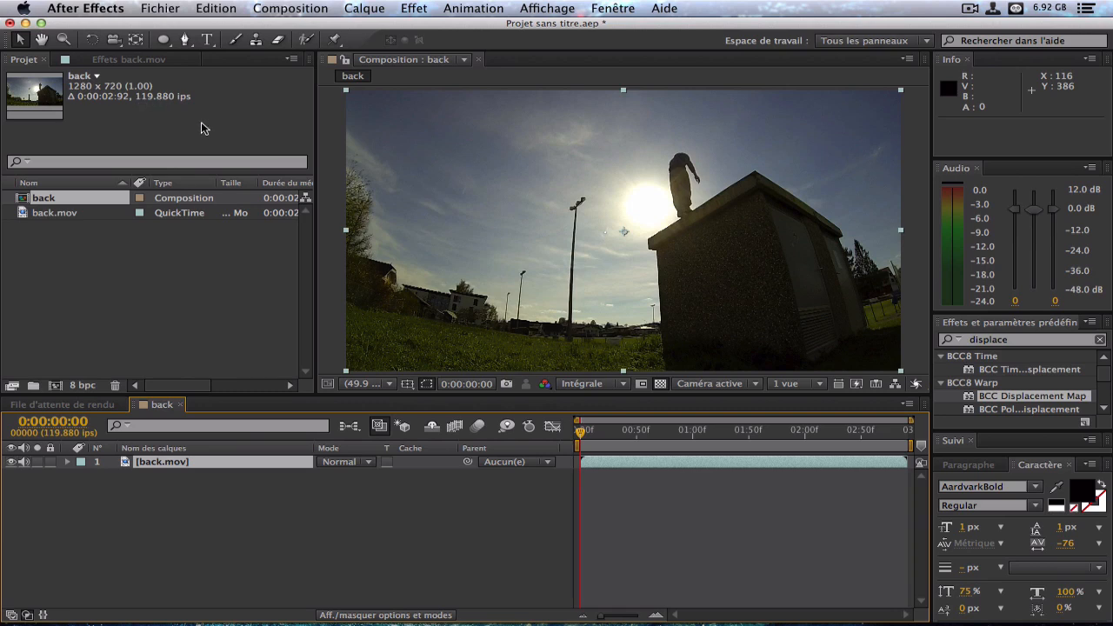
# Step: Set the back composition's frame rate to 99 images per second and its duration to 0:00:12:92
pyautogui.click(180, 461)
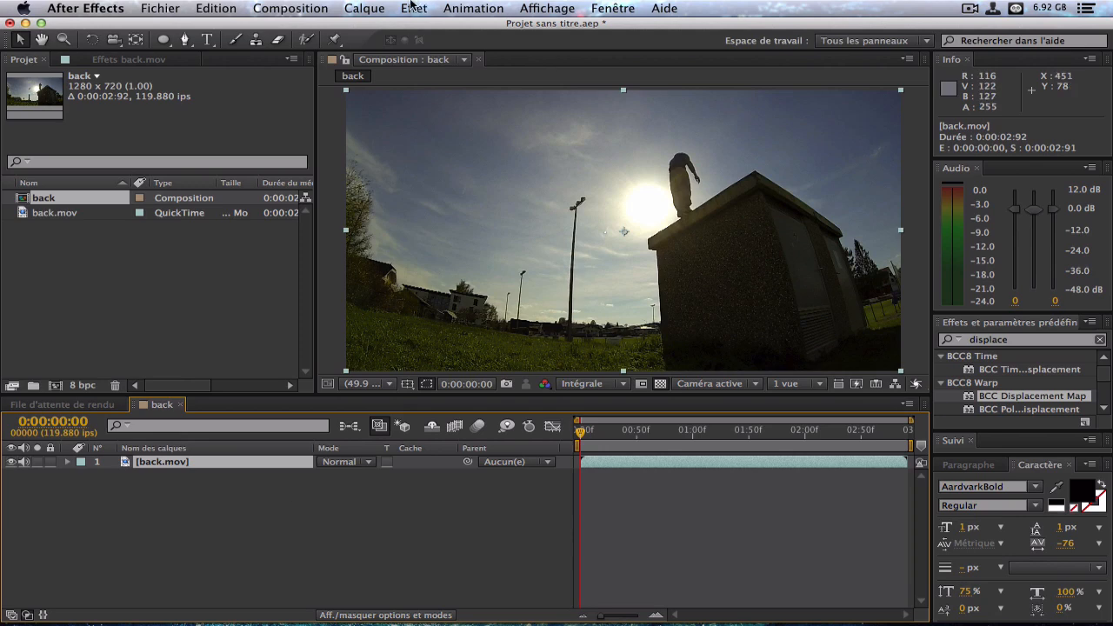
pyautogui.click(311, 8)
pyautogui.click(318, 54)
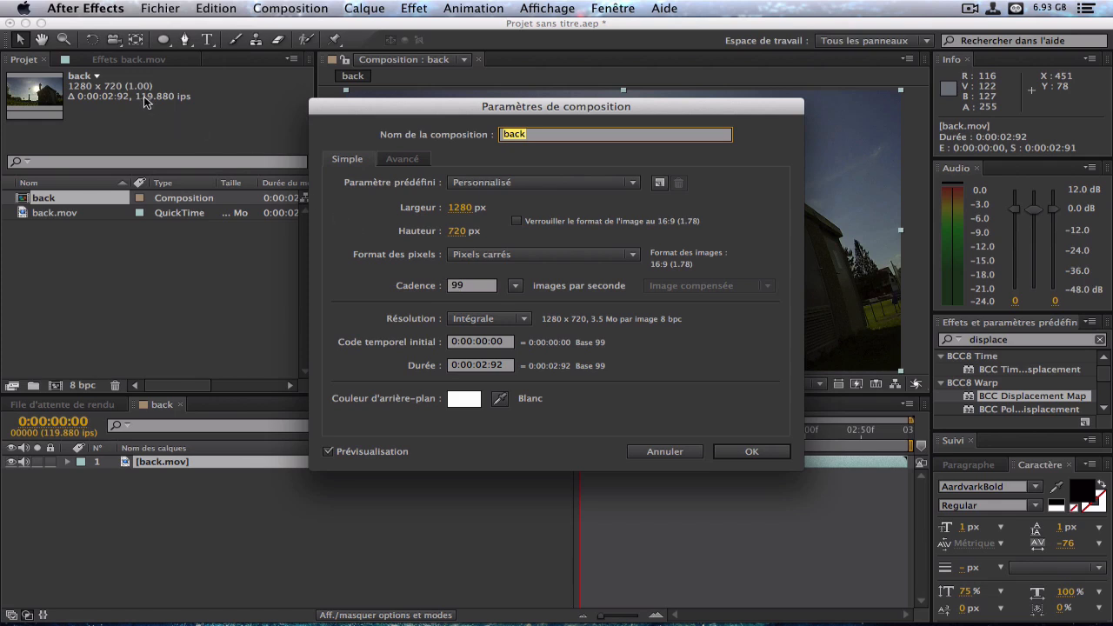
pyautogui.click(488, 288)
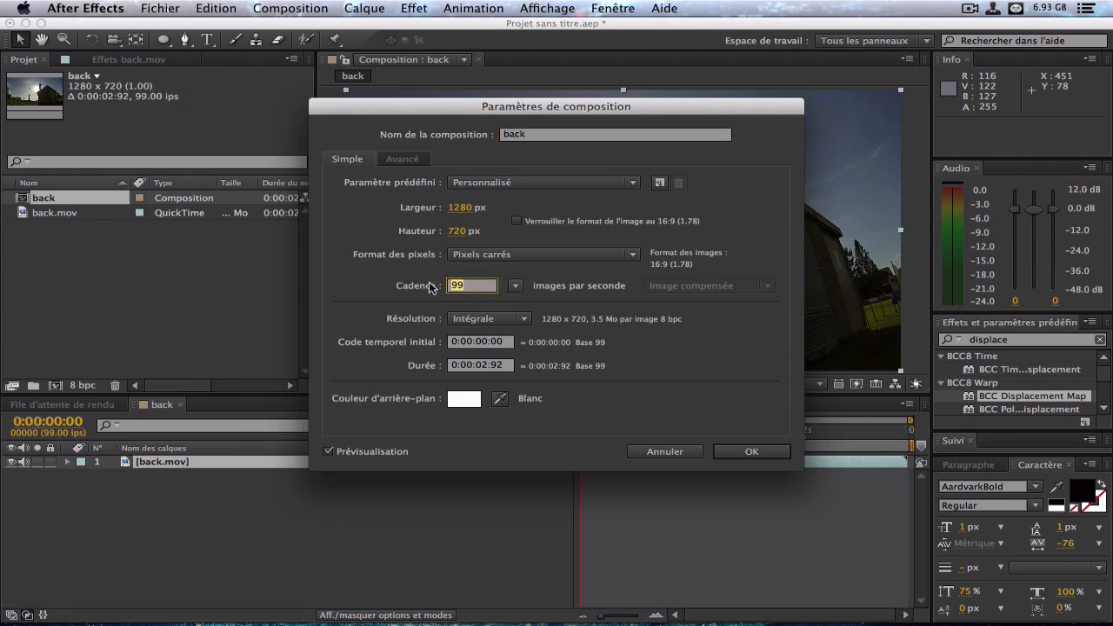
pyautogui.write('119.88')
pyautogui.click(477, 366)
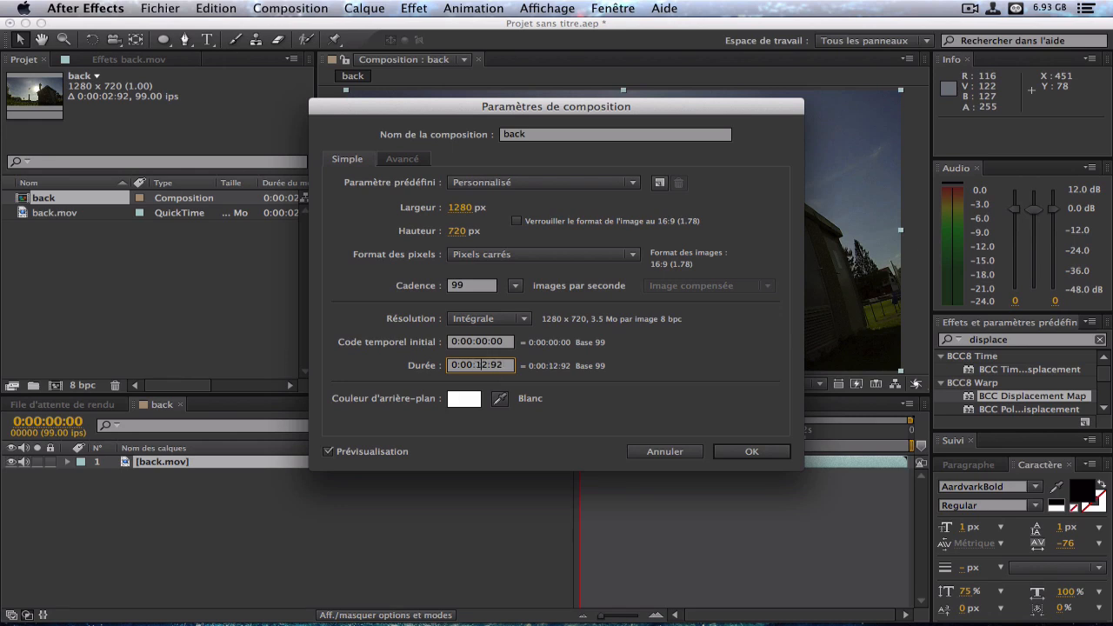
pyautogui.click(733, 451)
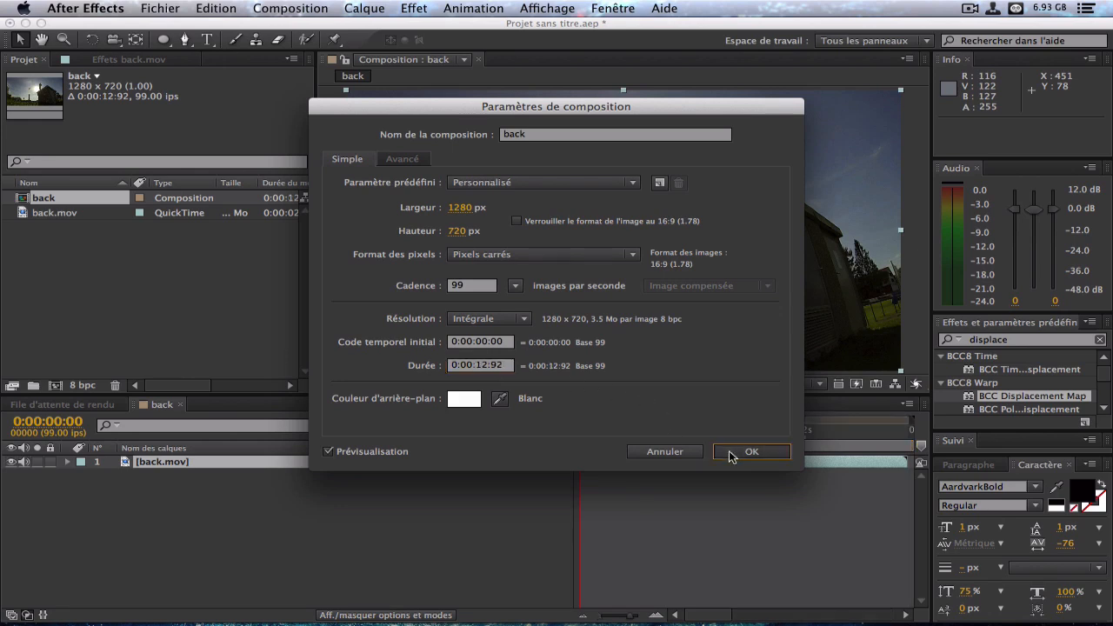
# Step: Go to 0:00:01:05 in the timeline and apply the Déformation temporelle effect to the back.mov layer
pyautogui.moveTo(580, 431); pyautogui.dragTo(700, 441)
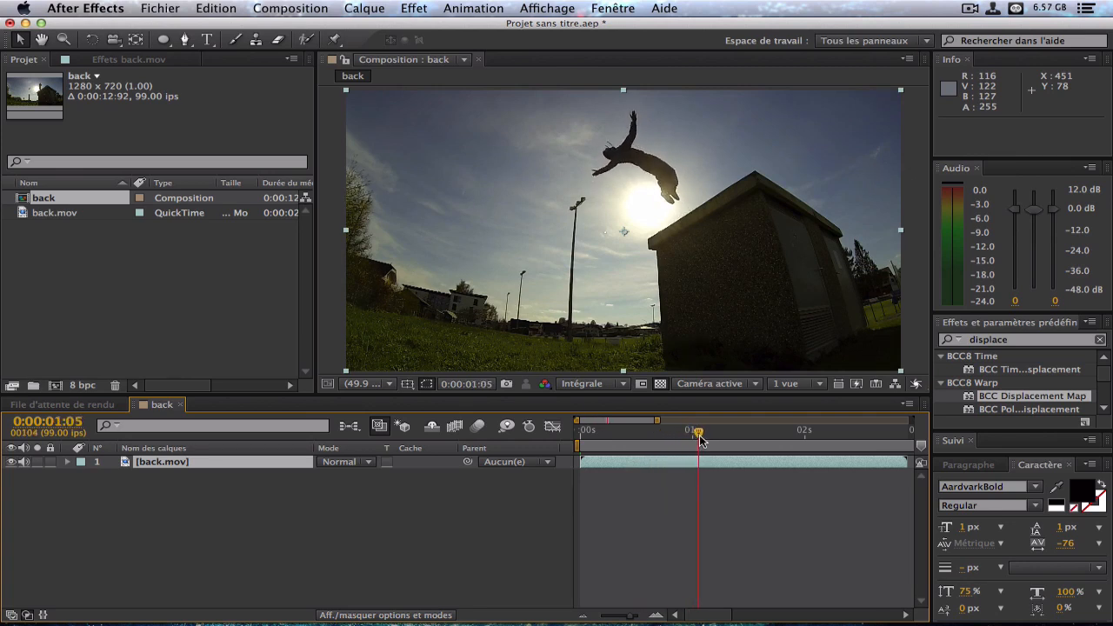
pyautogui.click(218, 462)
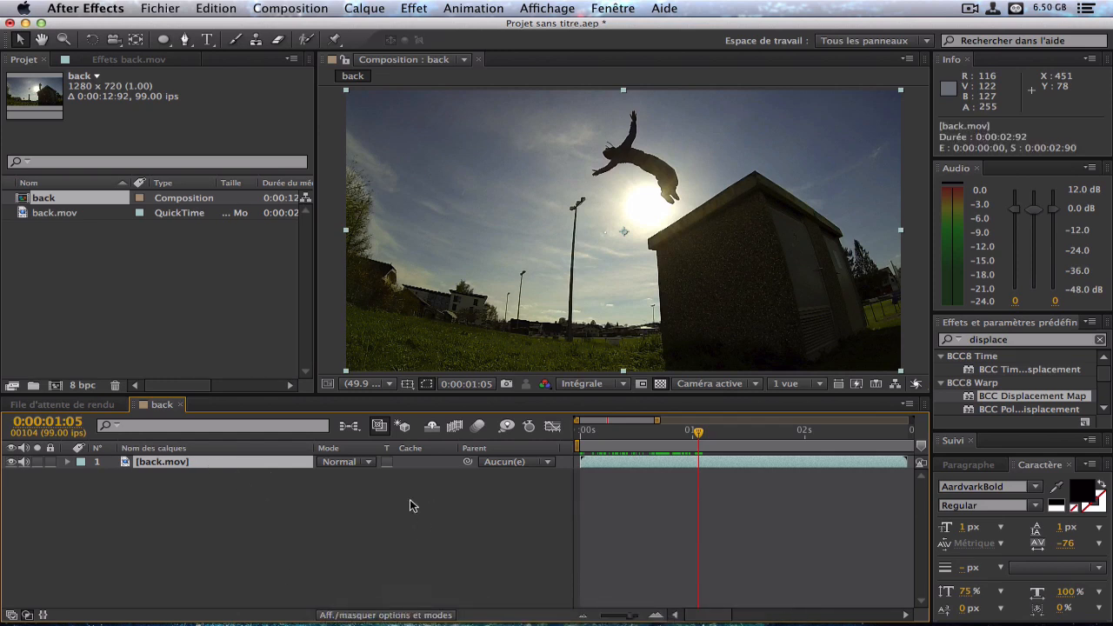
pyautogui.click(414, 8)
pyautogui.scroll(-10, 528, 313)
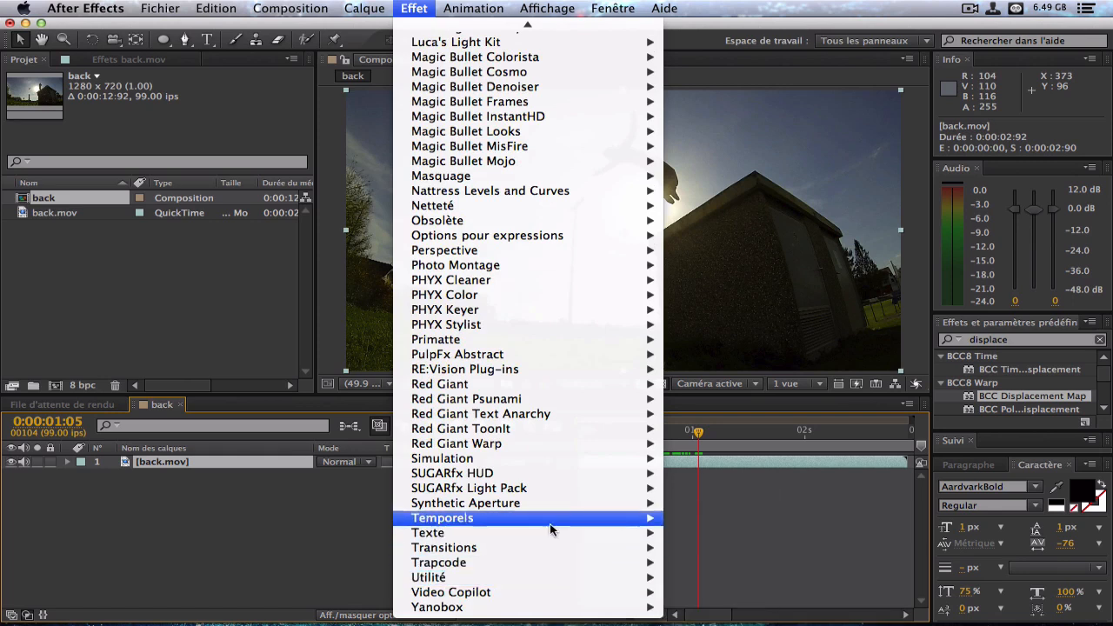
pyautogui.moveTo(554, 520)
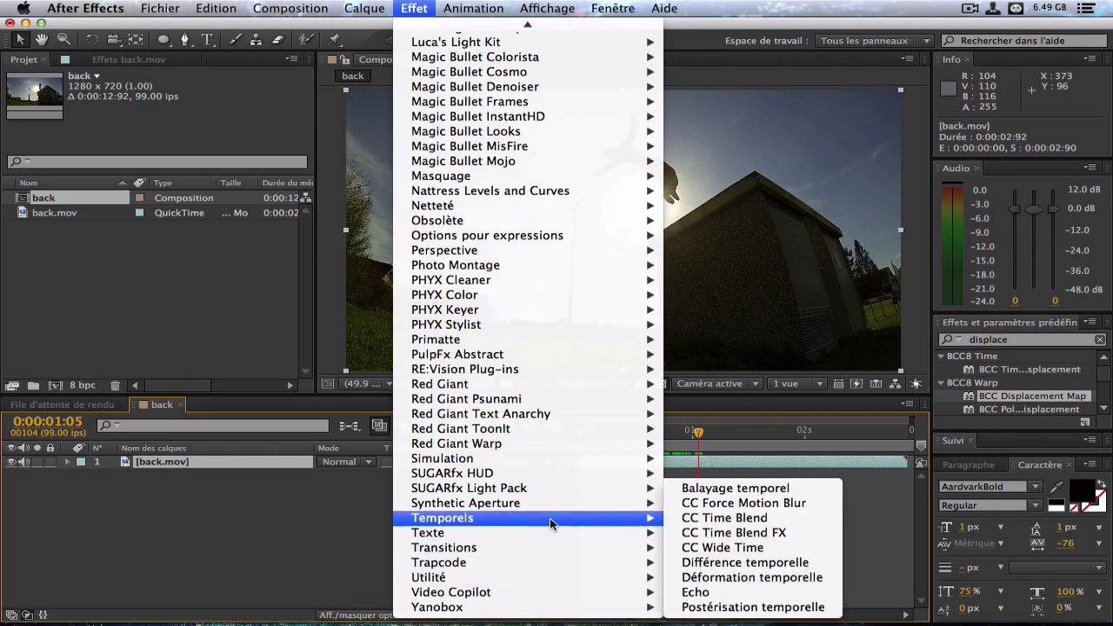
pyautogui.click(732, 577)
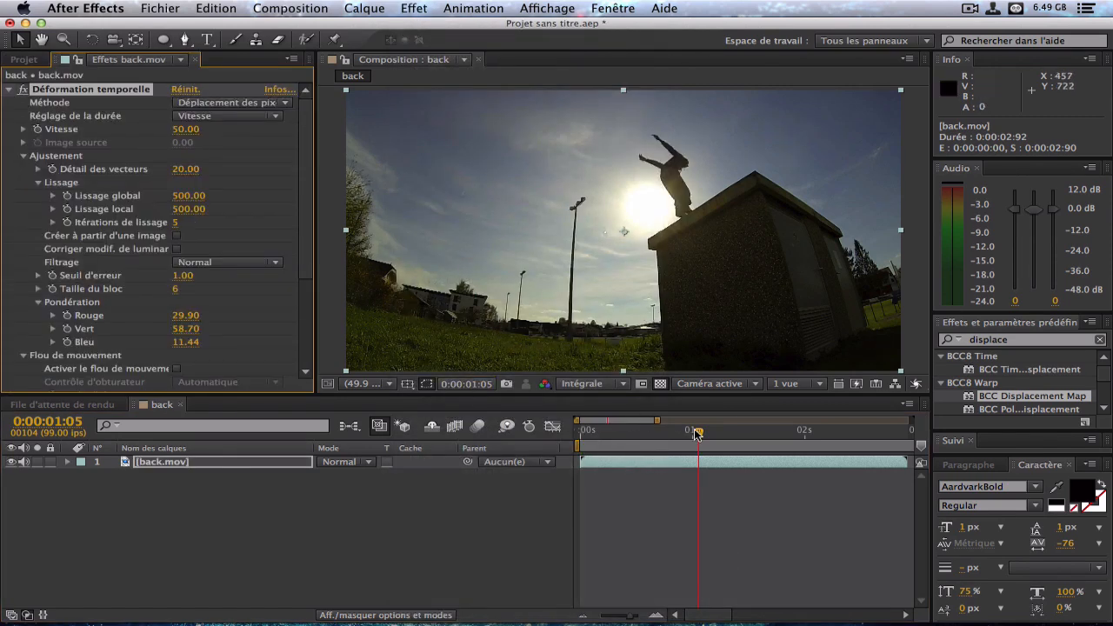
# Step: Set the effect's Vitesse to 100 and start keyframing it at 0:00:01:07, when the jumper is in the air
pyautogui.moveTo(698, 432)
pyautogui.mouseDown()
pyautogui.moveTo(745, 432)
pyautogui.moveTo(682, 431)
pyautogui.mouseUp()
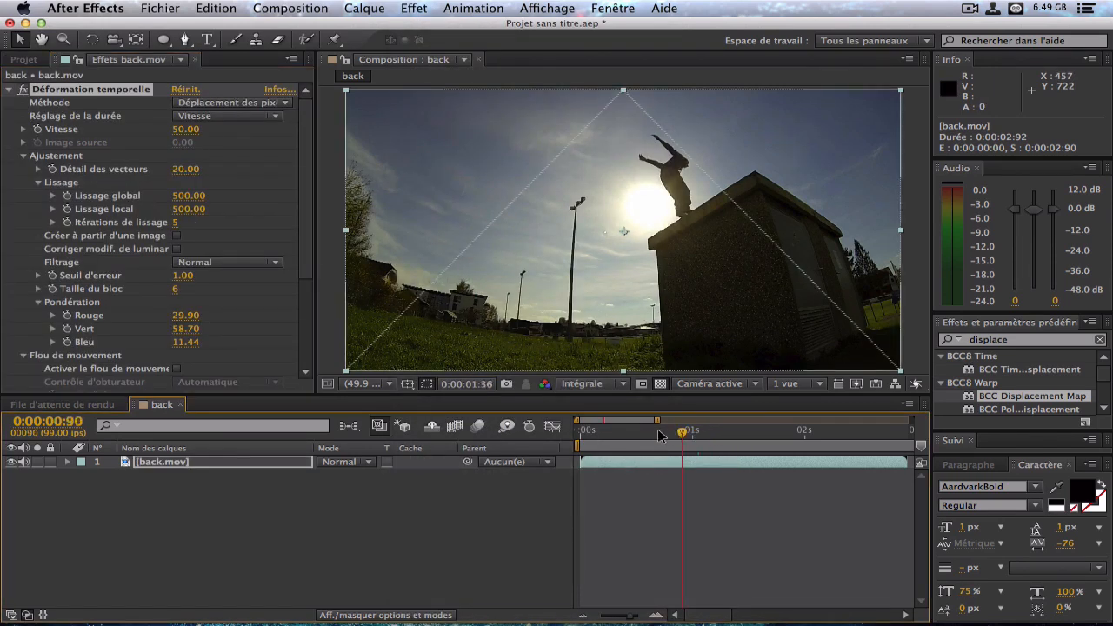
pyautogui.moveTo(189, 132); pyautogui.dragTo(225, 130)
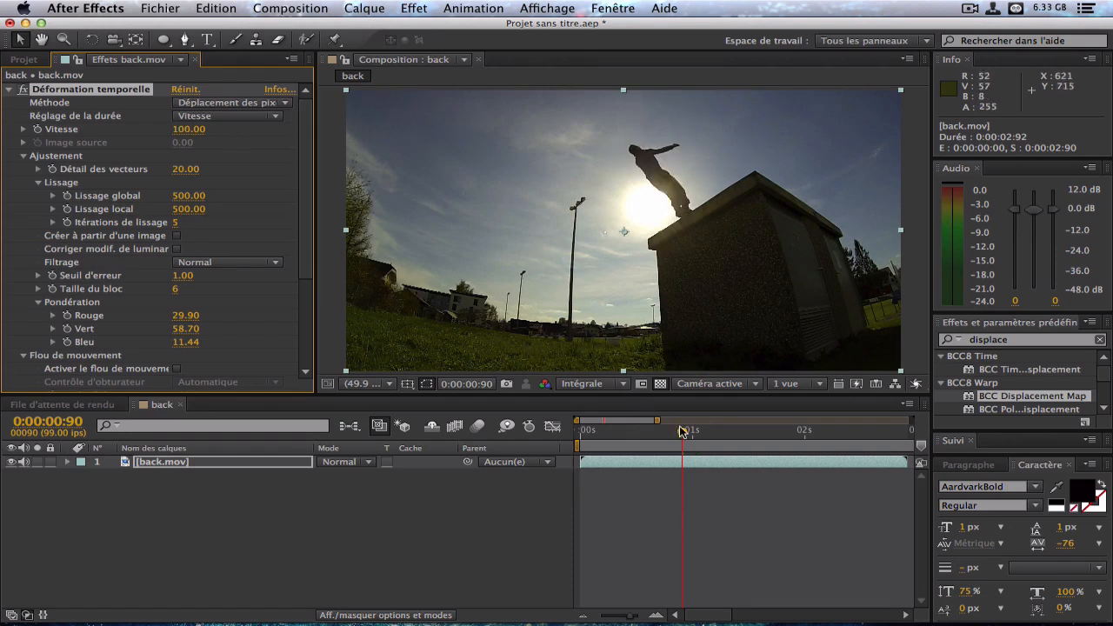
pyautogui.moveTo(691, 432)
pyautogui.mouseDown()
pyautogui.moveTo(720, 434)
pyautogui.moveTo(676, 434)
pyautogui.moveTo(700, 435)
pyautogui.mouseUp()
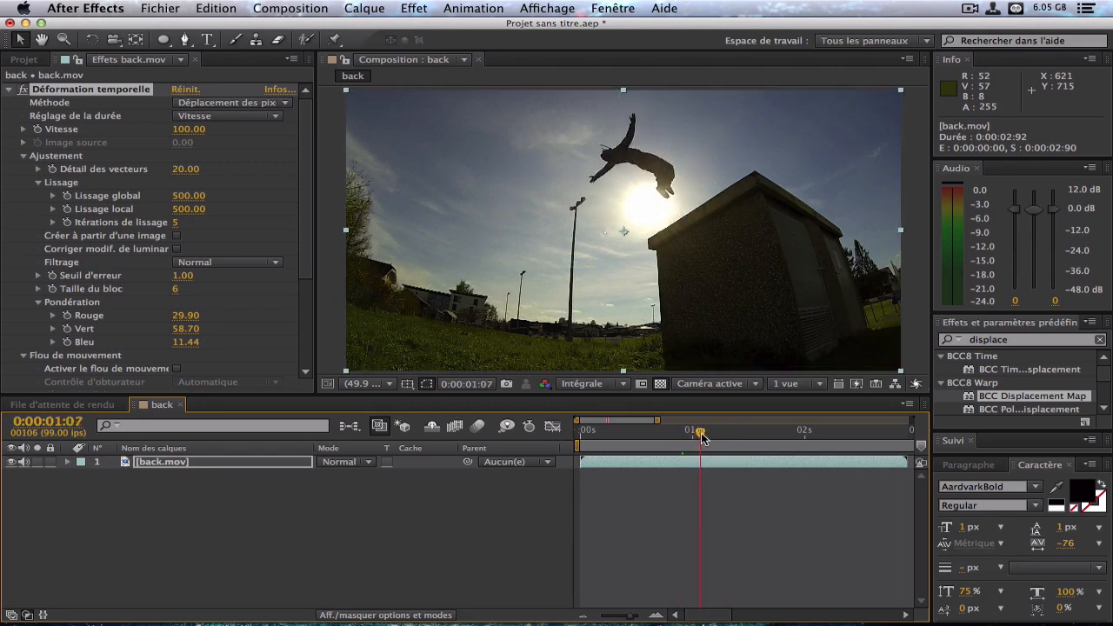
pyautogui.click(39, 130)
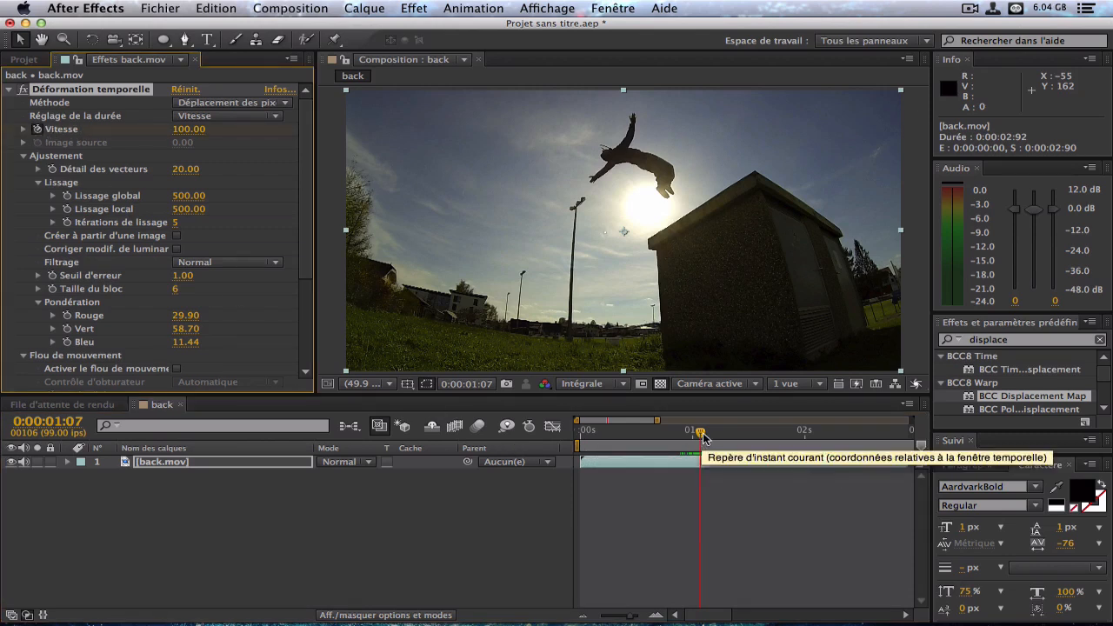
# Step: Add a Vitesse keyframe of 20 at 0:00:01:09
pyautogui.moveTo(701, 432); pyautogui.dragTo(704, 434)
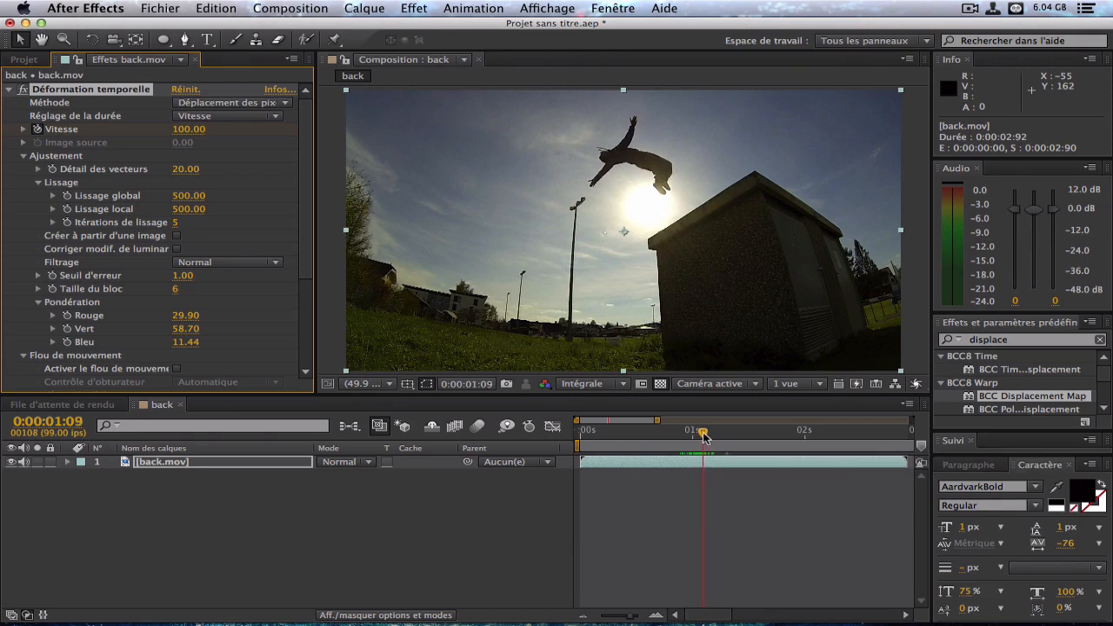
pyautogui.click(184, 132)
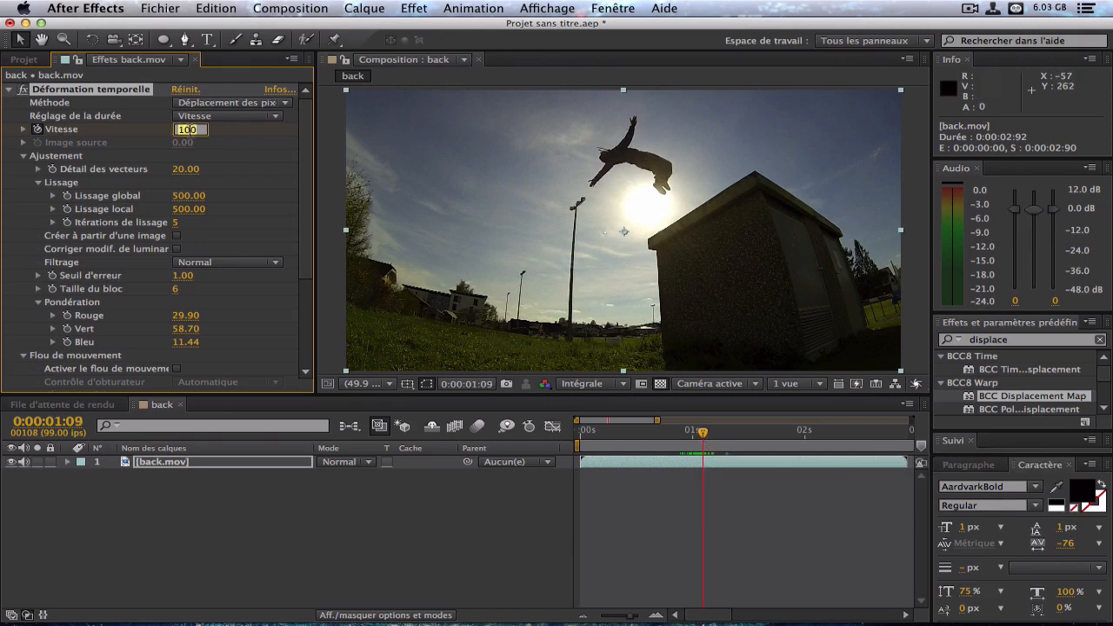
pyautogui.write('20')
pyautogui.click(354, 519)
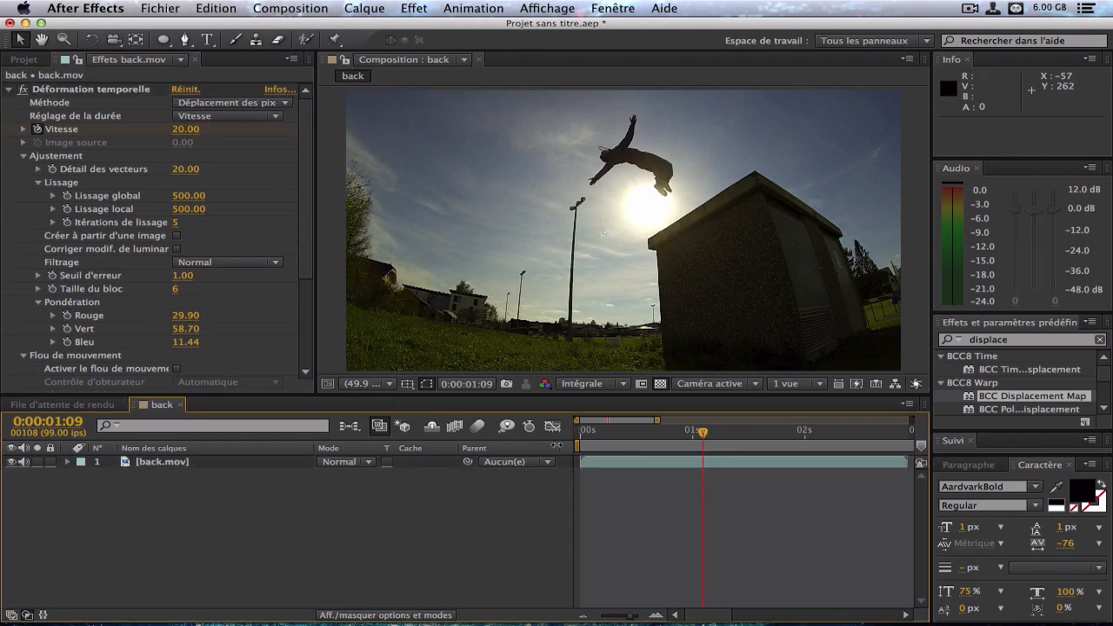
# Step: Start the work area at 0:00:00:97 and run a RAM preview of the slowed jump
pyautogui.moveTo(574, 445); pyautogui.dragTo(688, 445)
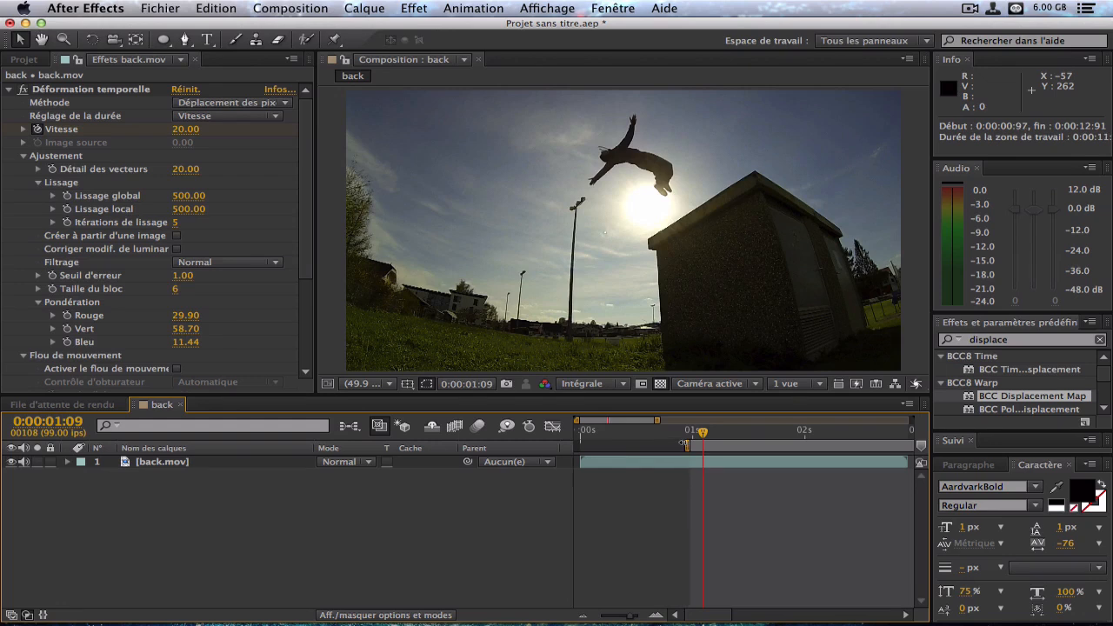
pyautogui.click(305, 9)
pyautogui.moveTo(381, 189)
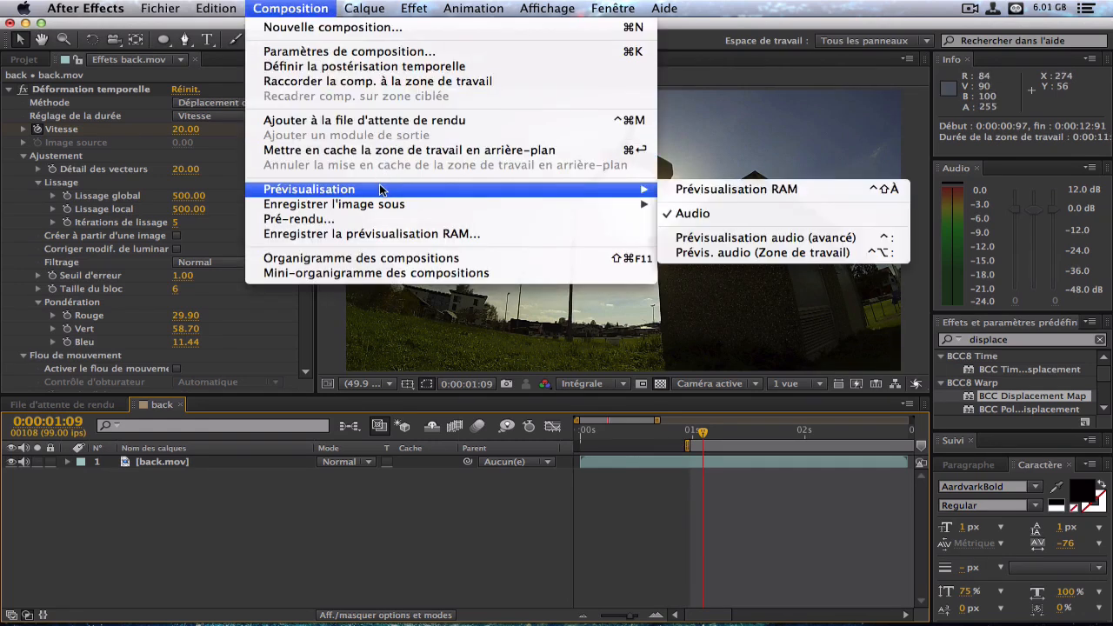
pyautogui.click(797, 190)
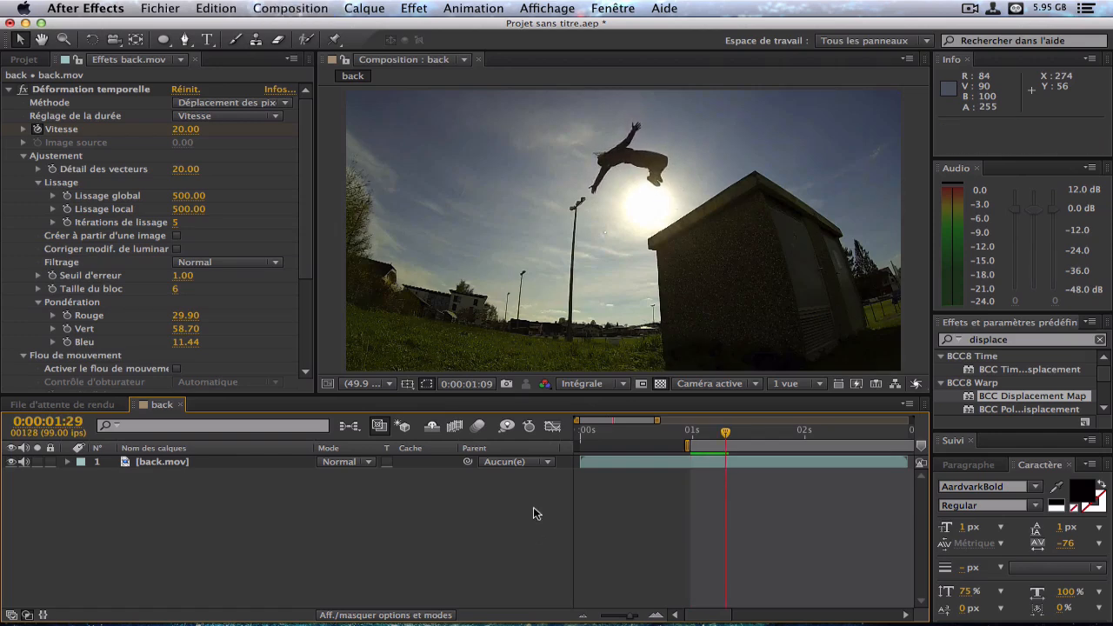
pyautogui.click(313, 8)
pyautogui.moveTo(633, 189)
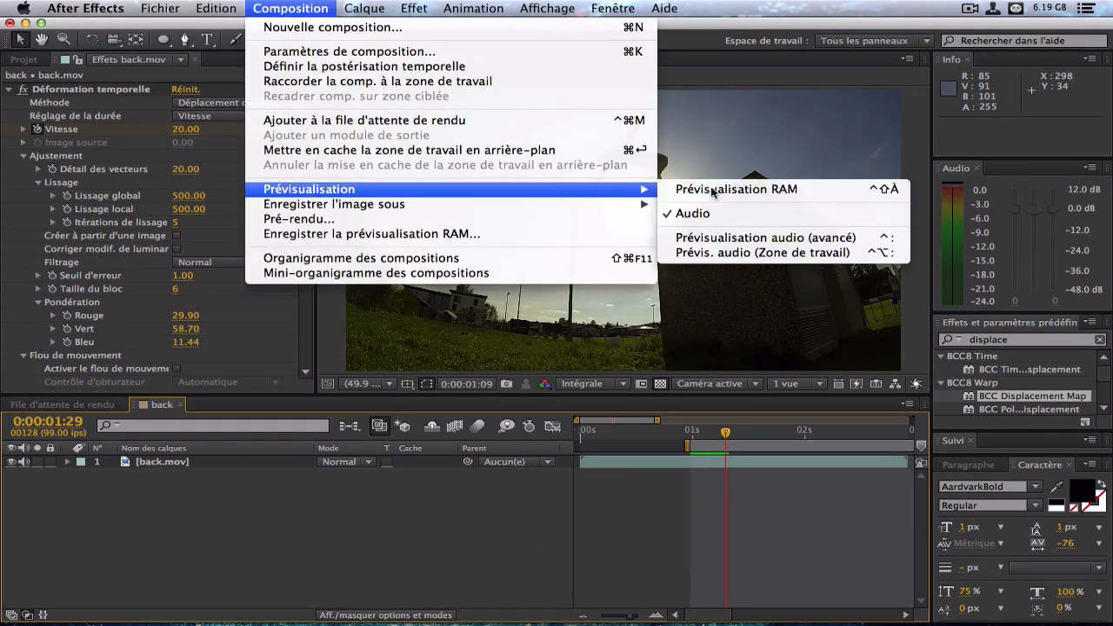
pyautogui.click(700, 186)
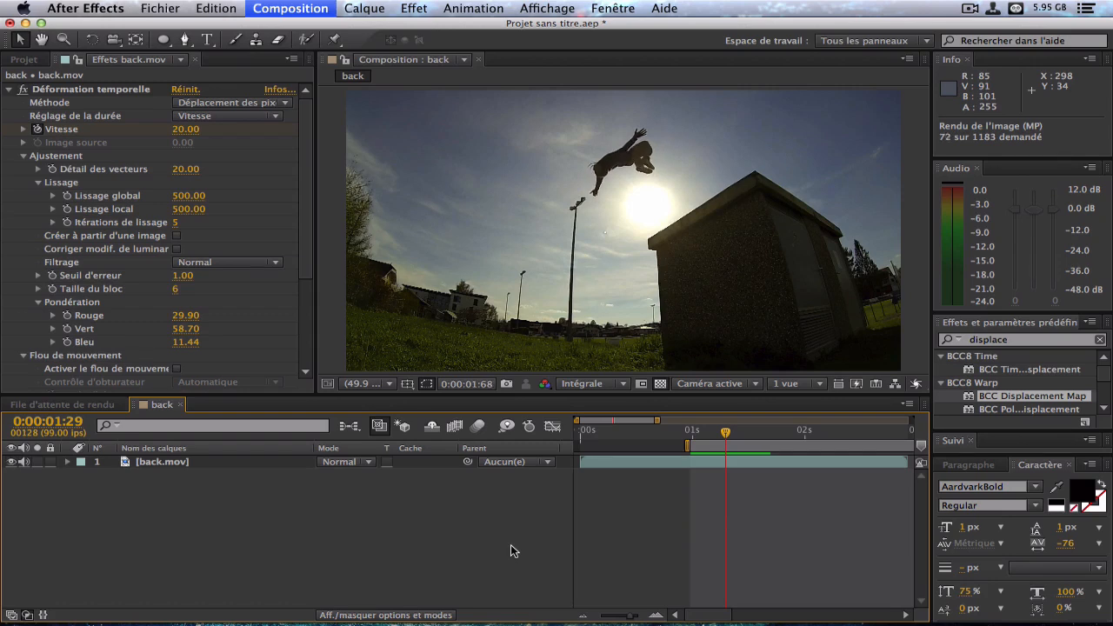
pyautogui.press('space')
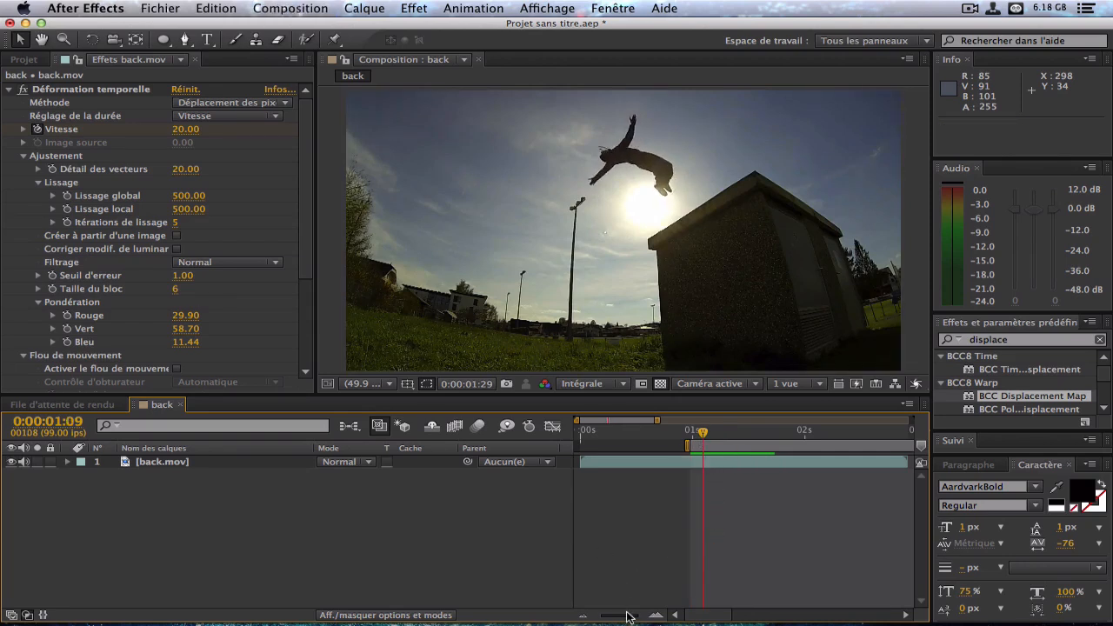
# Step: Reveal the back.mov layer's keyframes in the timeline at a scale that separates the two Vitesse keyframes
pyautogui.moveTo(630, 614); pyautogui.dragTo(630, 614)
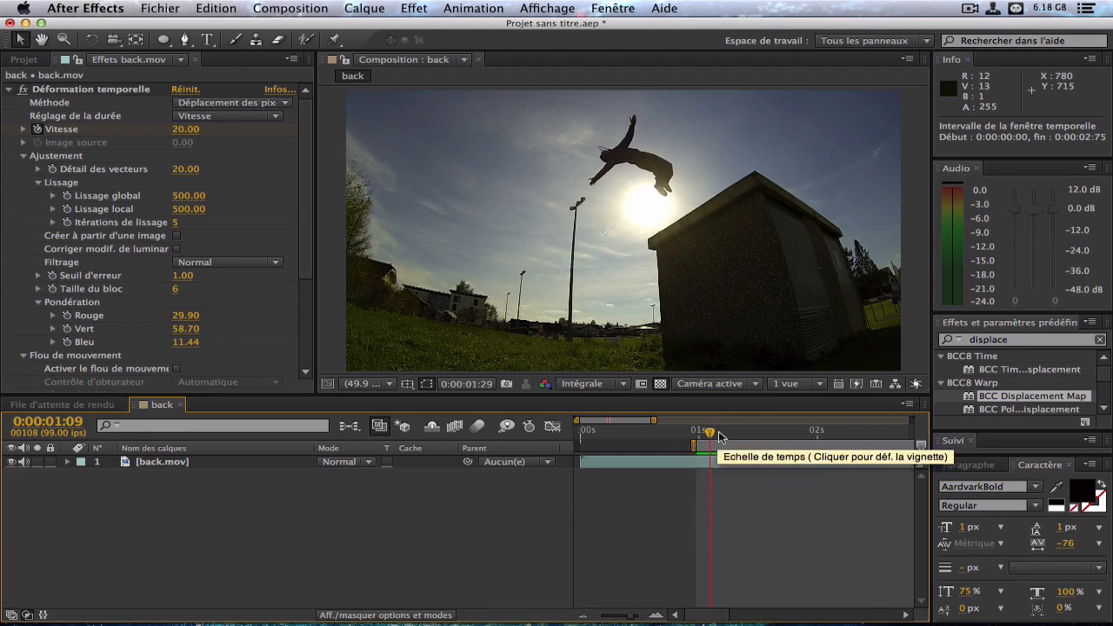
pyautogui.click(156, 464)
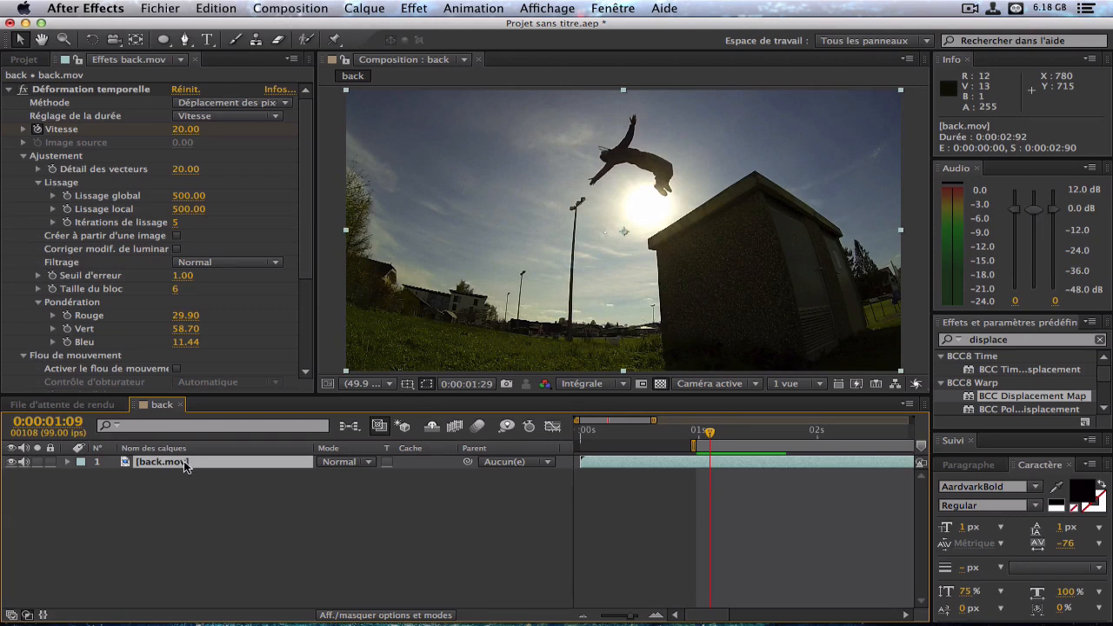
pyautogui.press('u')
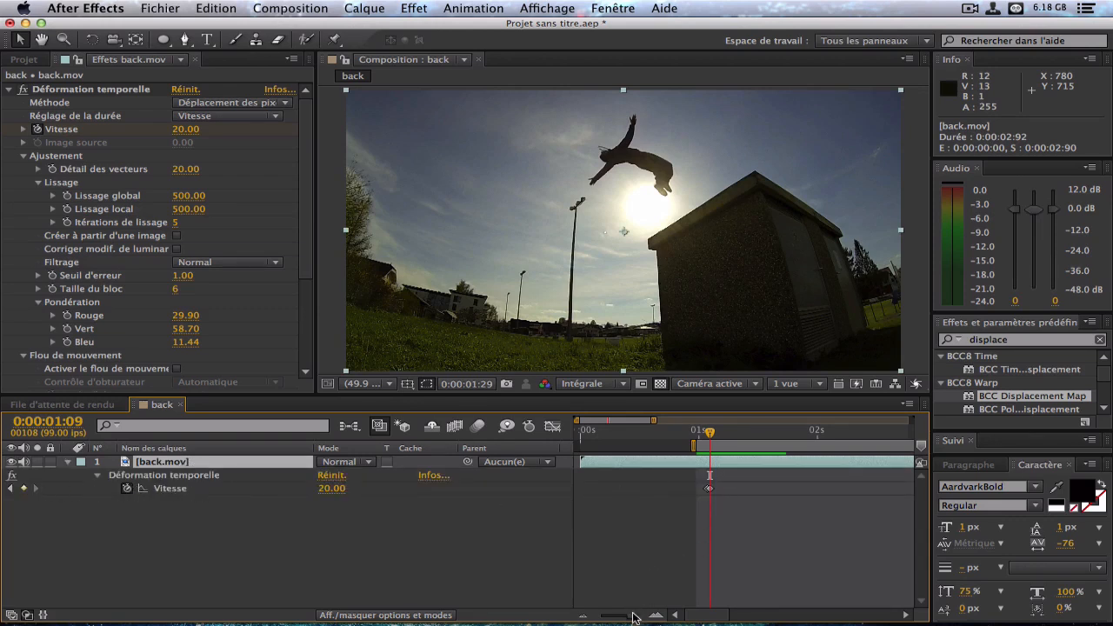
pyautogui.moveTo(630, 614); pyautogui.dragTo(648, 614)
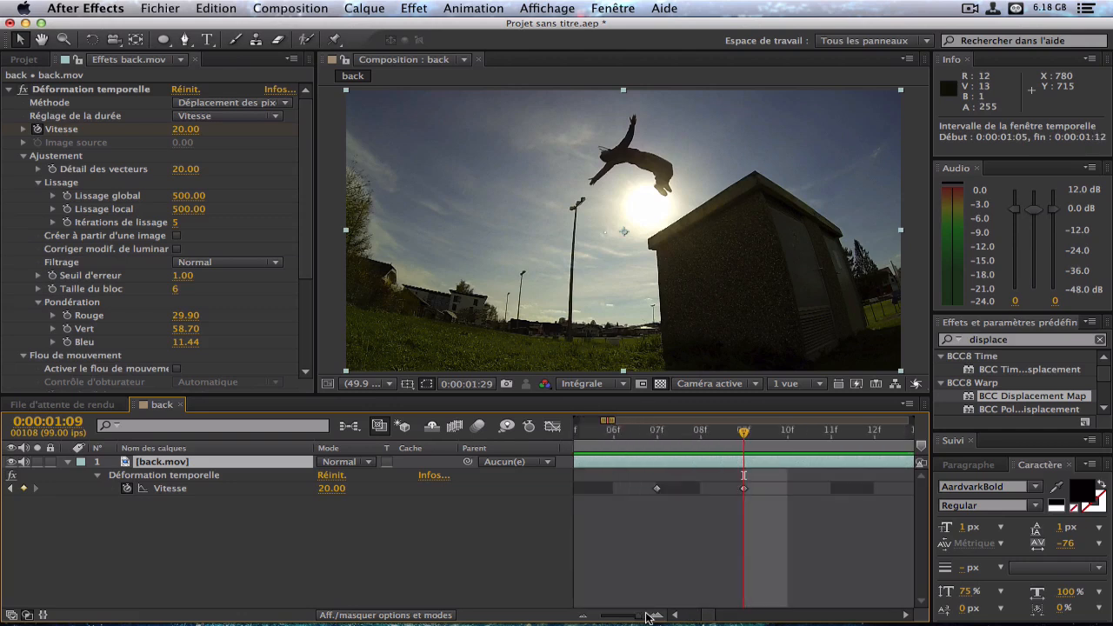
# Step: Set the Vitesse keyframe at 0:00:01:09 to 5
pyautogui.click(745, 491)
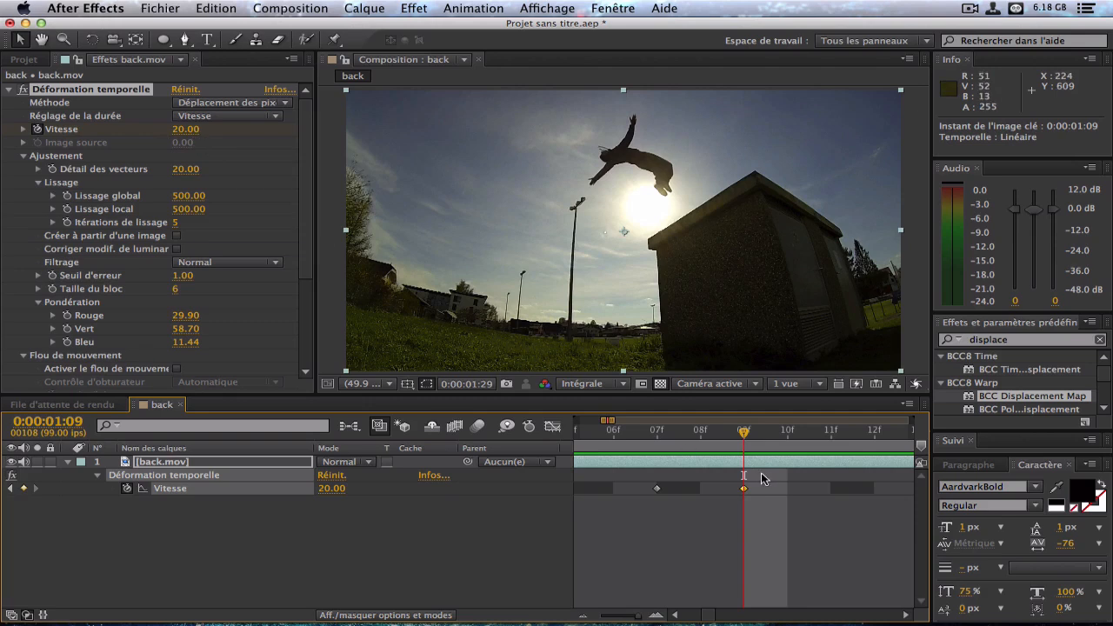
pyautogui.click(190, 133)
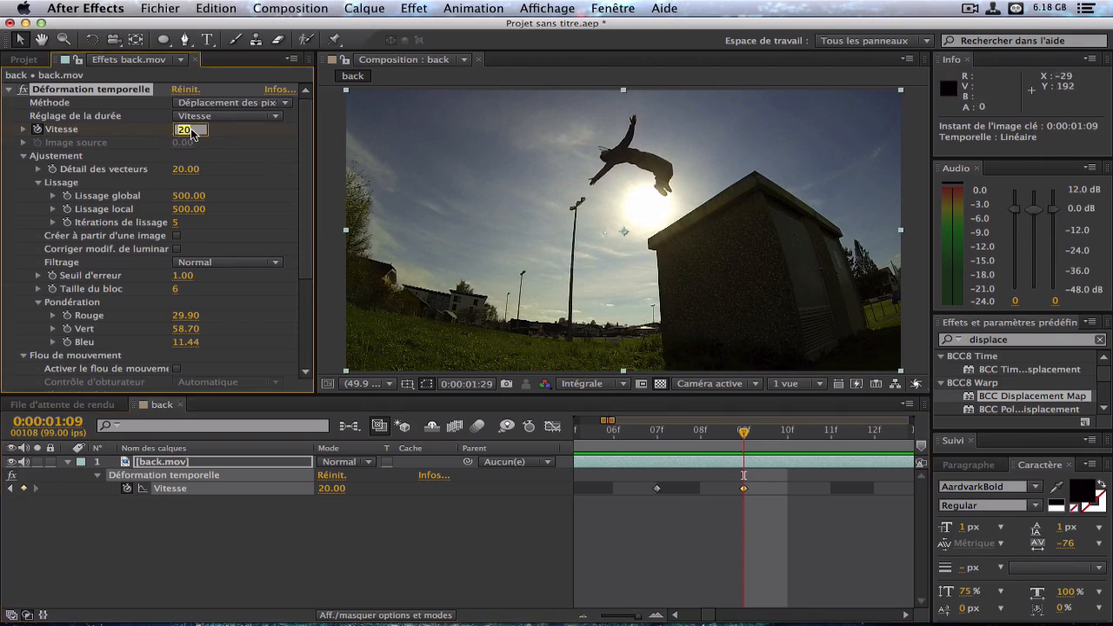
pyautogui.write('5')
pyautogui.click(743, 490)
pyautogui.write('5')
pyautogui.press('Return')
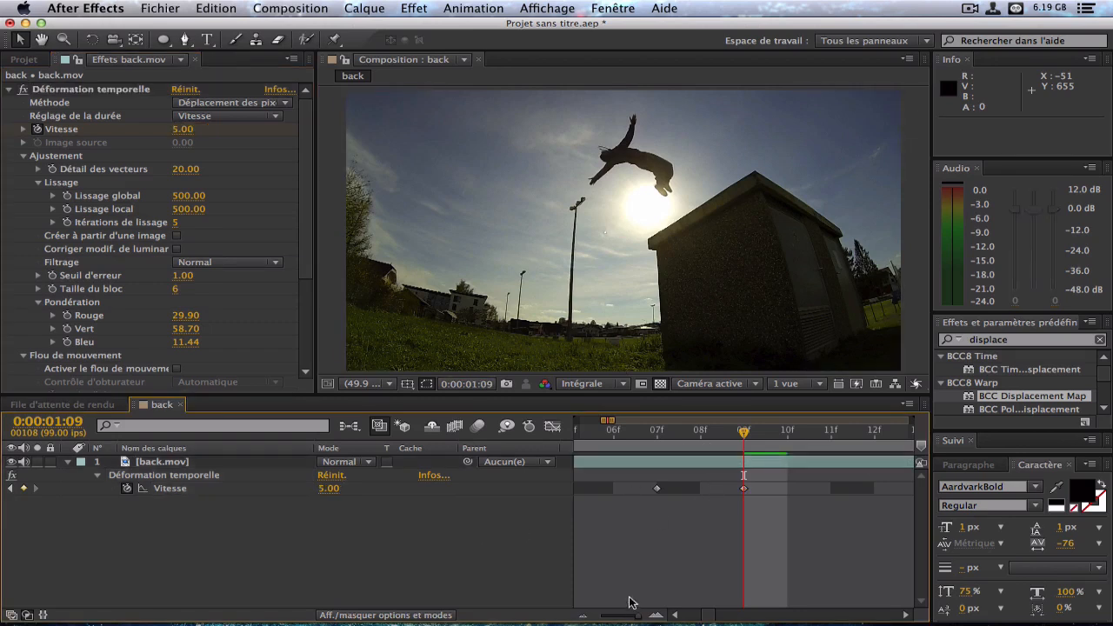
# Step: Run a RAM preview of the jump with the stronger slowdown, showing the whole composition in the timeline
pyautogui.moveTo(636, 613); pyautogui.dragTo(619, 599)
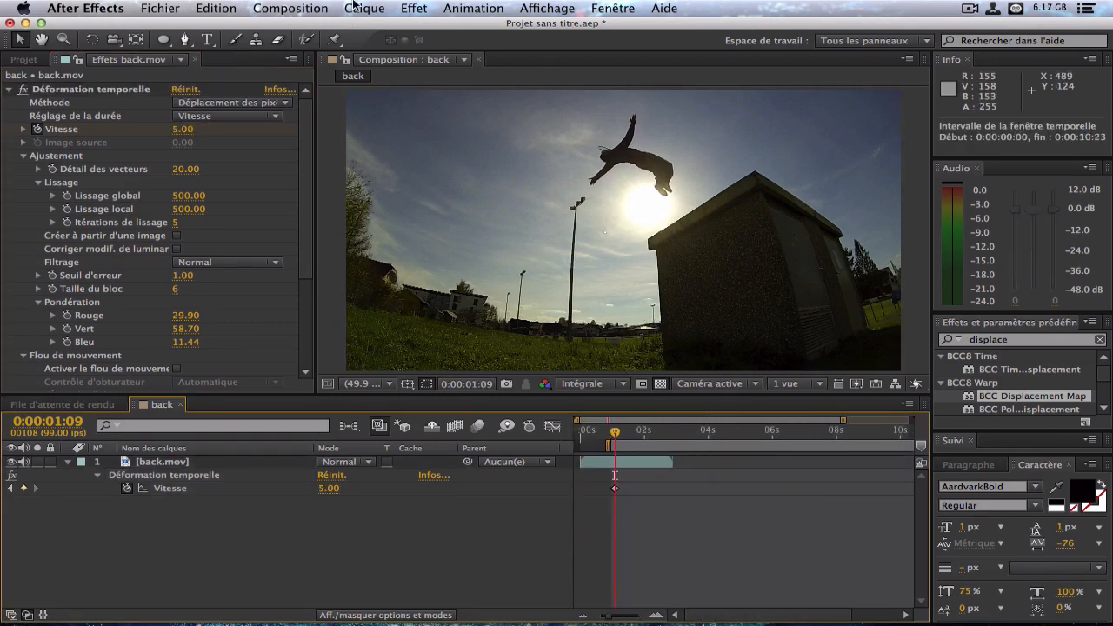
pyautogui.click(406, 8)
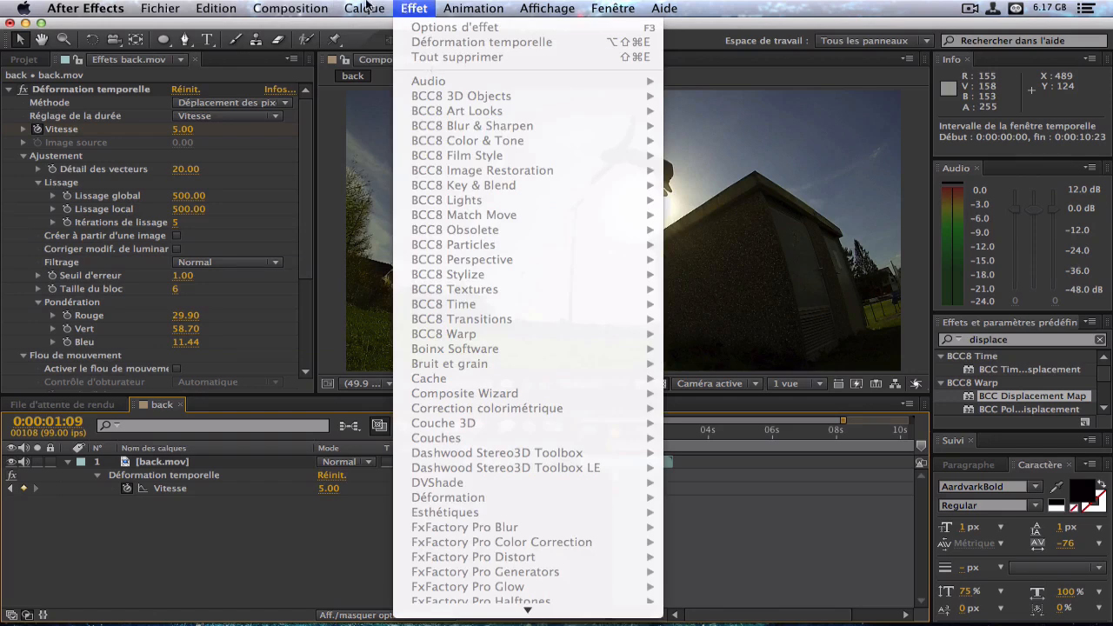
pyautogui.moveTo(298, 8)
pyautogui.moveTo(373, 189)
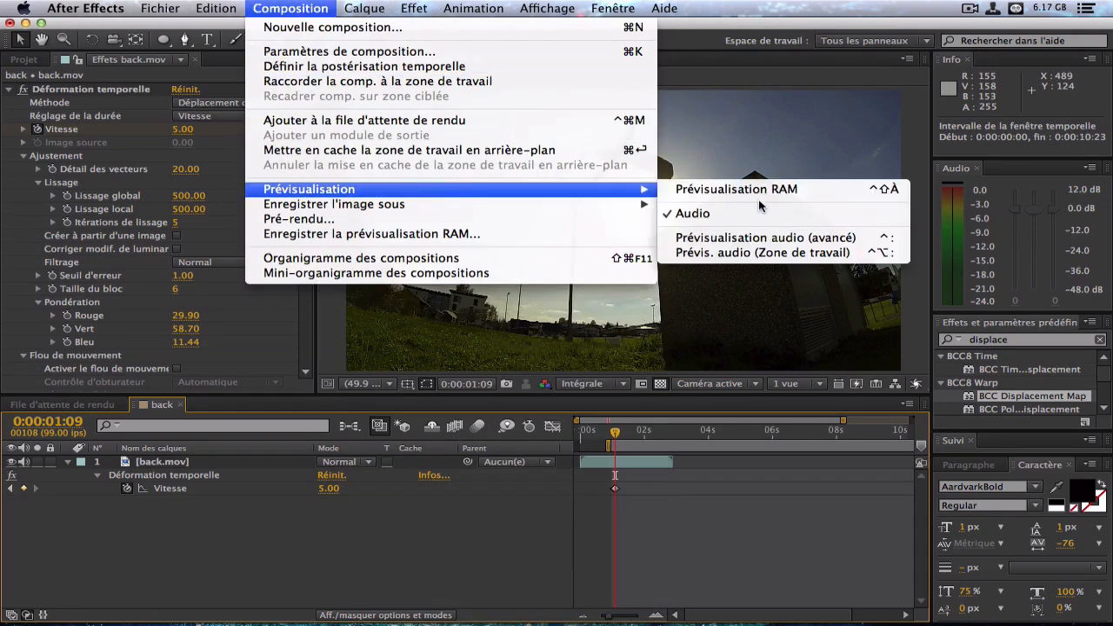
pyautogui.click(761, 188)
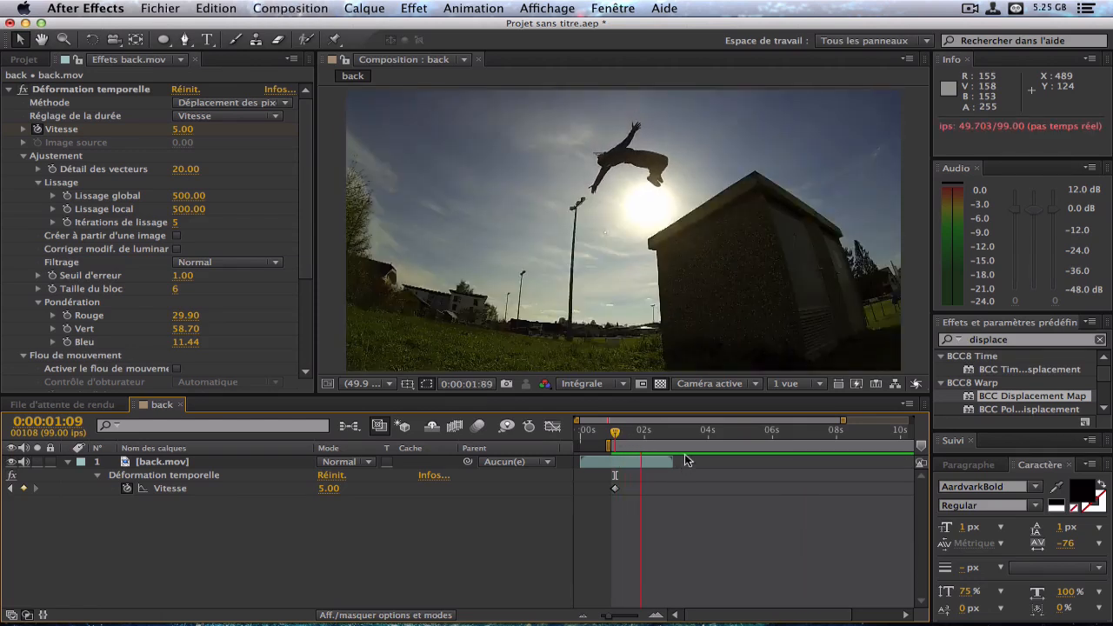
# Step: Enable time remapping on the back.mov layer and extend its out point to 0:00:09:61
pyautogui.click(171, 462)
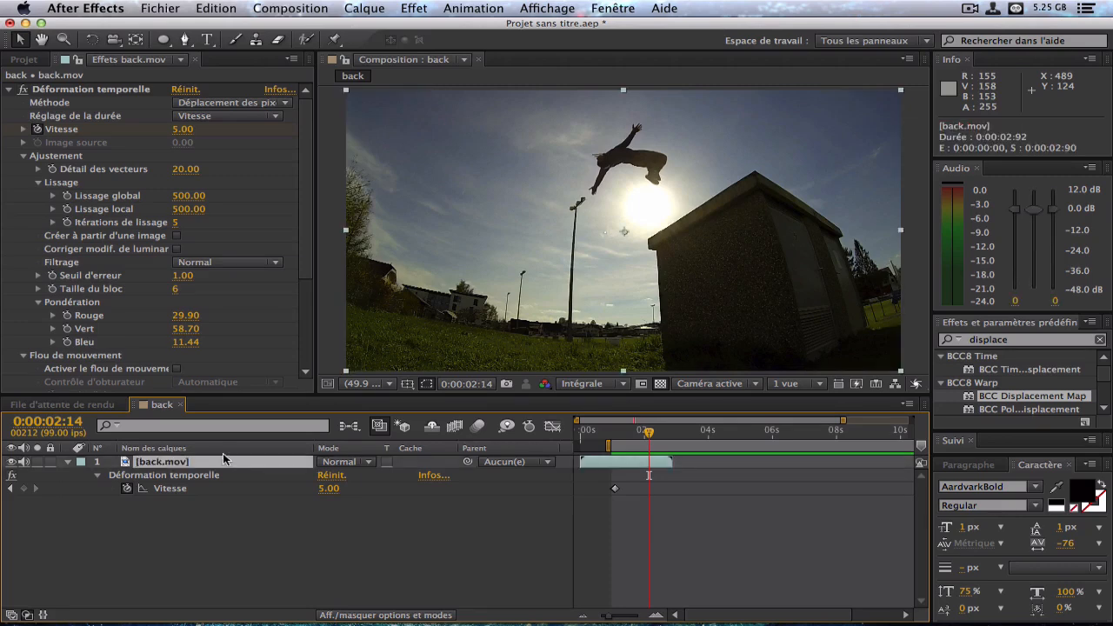
pyautogui.rightClick(180, 464)
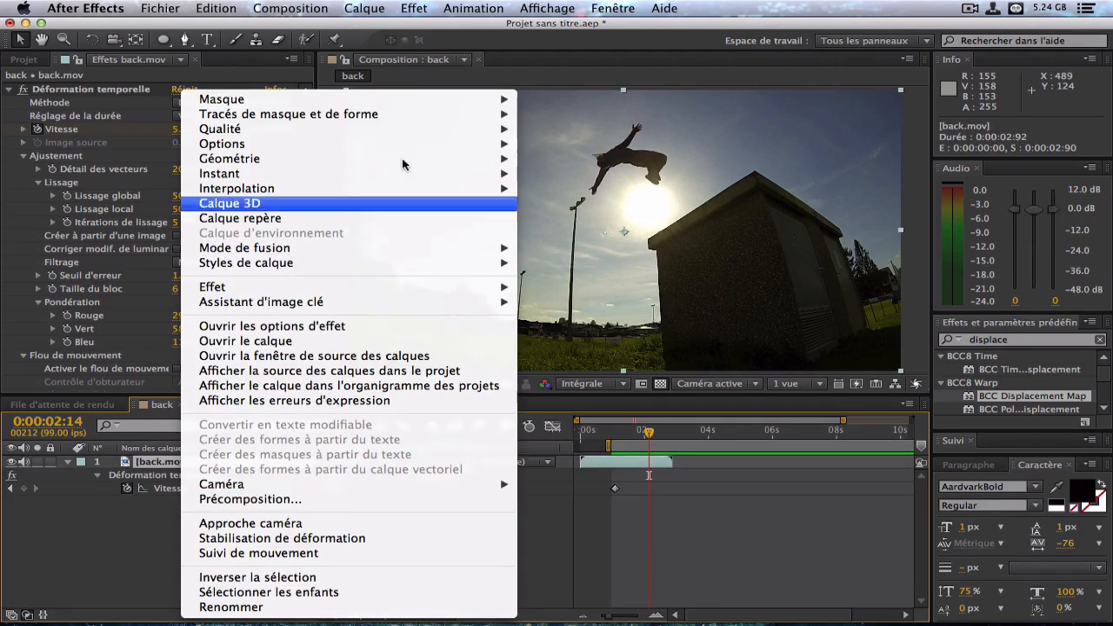
pyautogui.moveTo(345, 175)
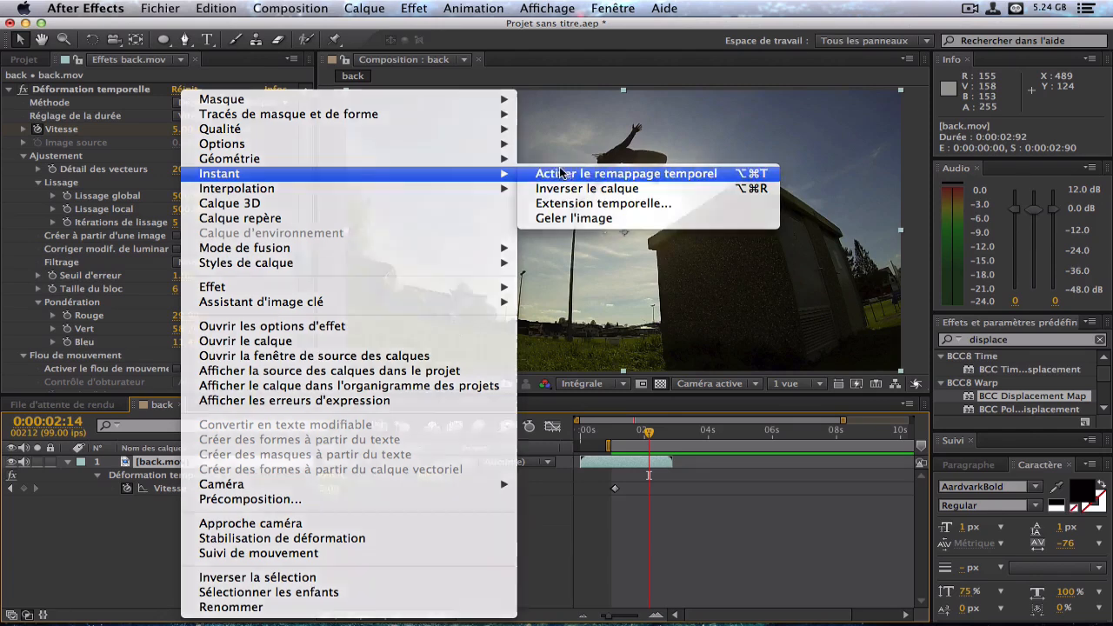
pyautogui.click(566, 173)
pyautogui.moveTo(675, 467); pyautogui.dragTo(886, 463)
# Step: Check the extended layer around 0:00:02:33 and play it back with a RAM preview
pyautogui.moveTo(801, 430); pyautogui.dragTo(654, 437)
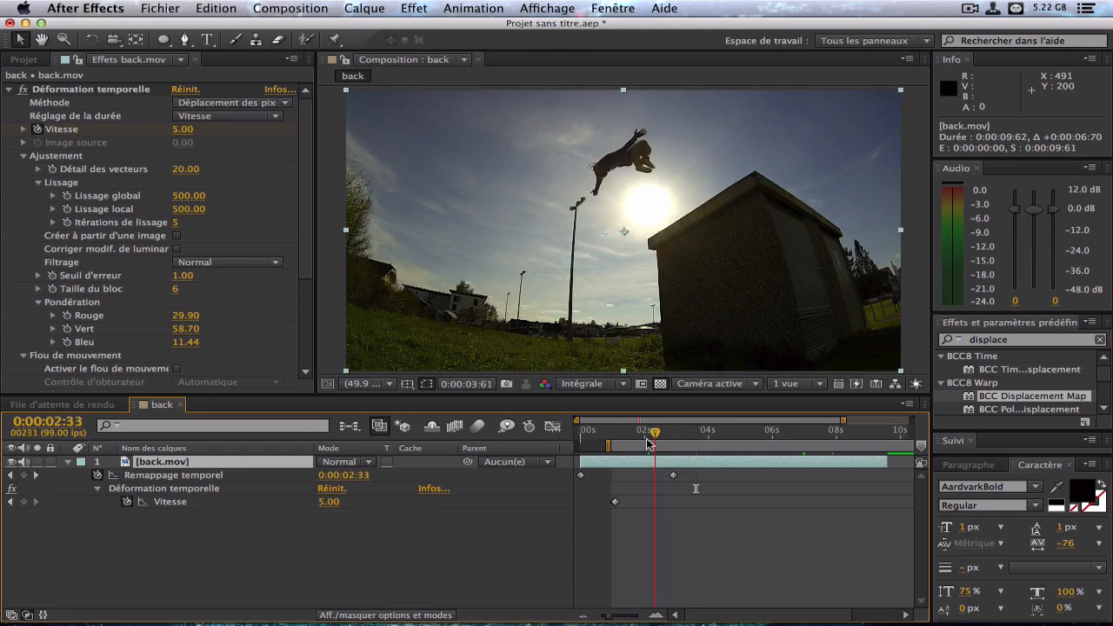
pyautogui.click(313, 7)
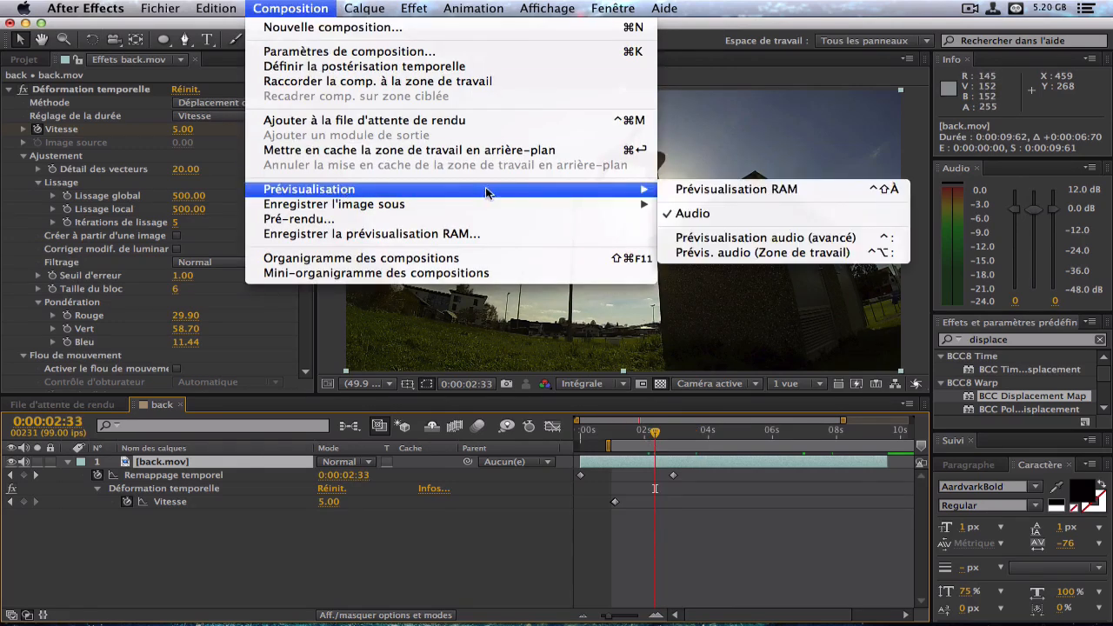
pyautogui.moveTo(648, 189)
pyautogui.click(696, 190)
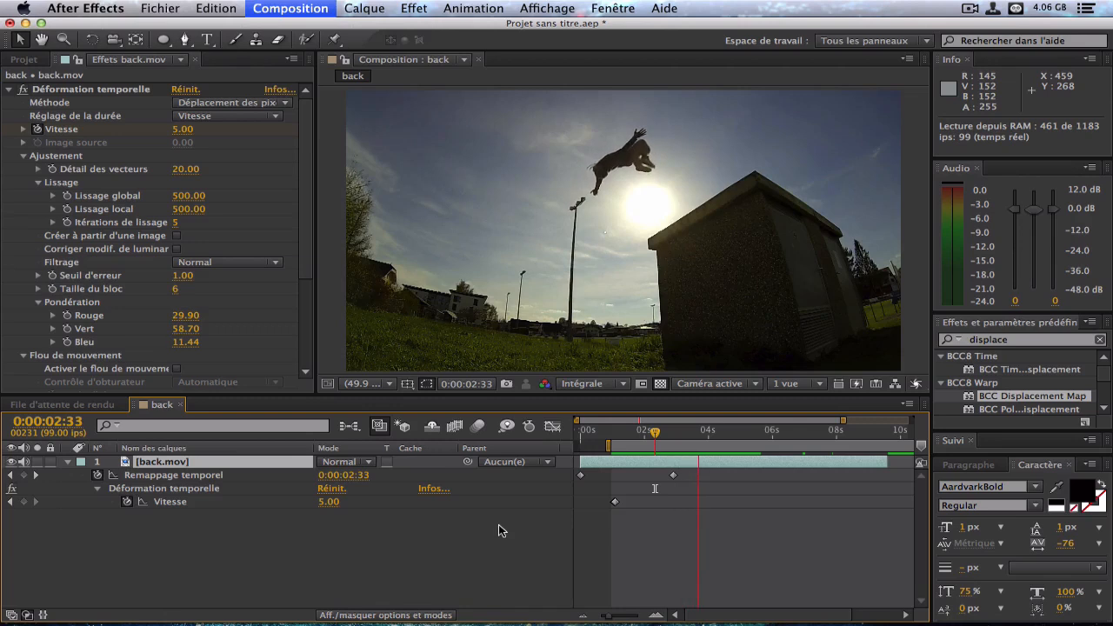
pyautogui.press('space')
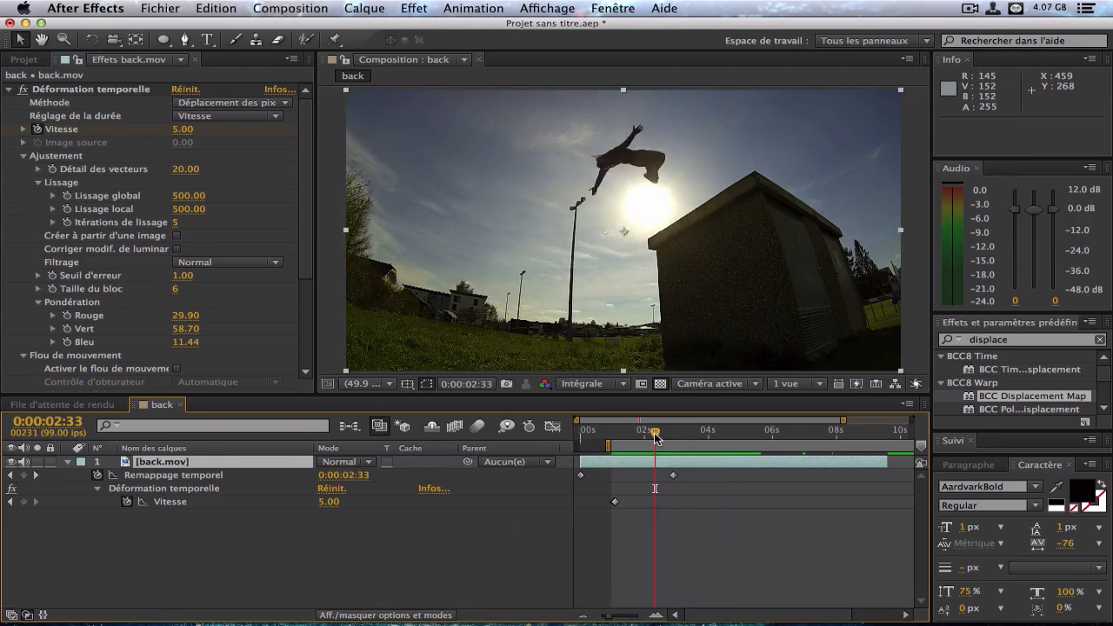
# Step: Go to 0:00:04:40 and activate motion blur in the Déformation temporelle effect
pyautogui.moveTo(657, 432); pyautogui.dragTo(720, 434)
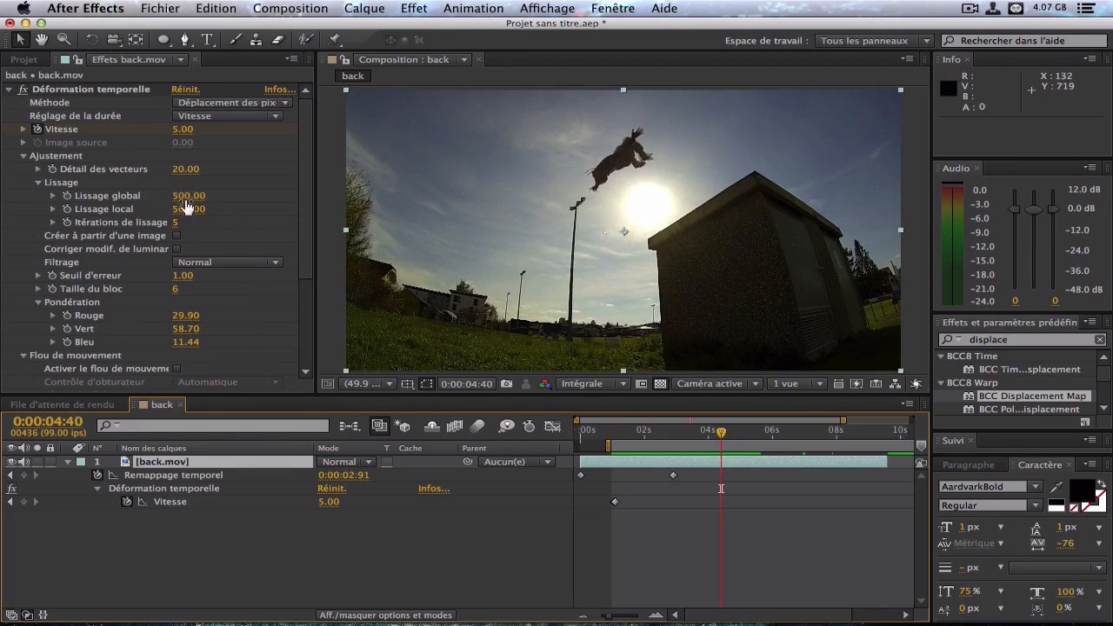
pyautogui.moveTo(306, 248); pyautogui.dragTo(306, 340)
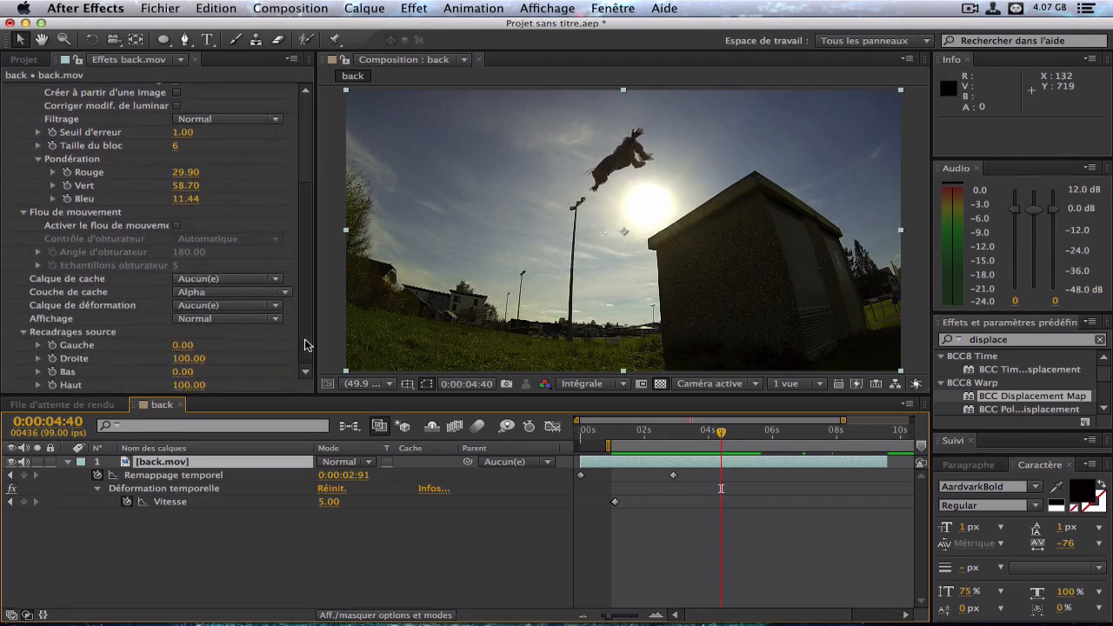
pyautogui.click(177, 225)
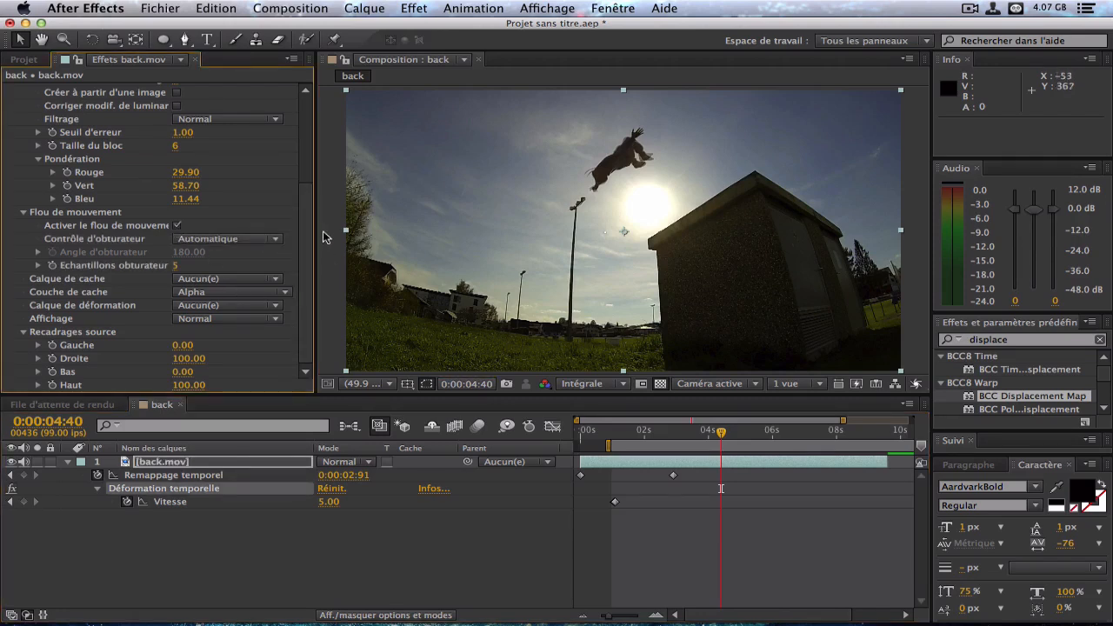
# Step: Raise the effect's Détail des vecteurs to 26.60
pyautogui.moveTo(310, 237); pyautogui.dragTo(315, 152)
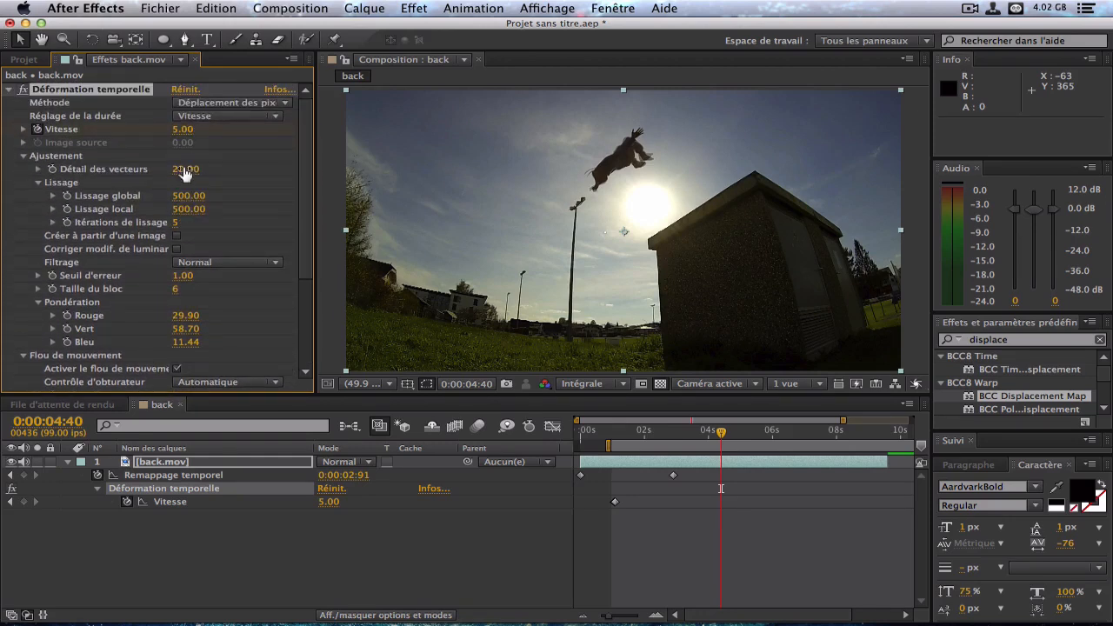
pyautogui.moveTo(184, 172); pyautogui.dragTo(240, 169)
pyautogui.scroll(-1, 230, 170)
pyautogui.scroll(1, 231, 173)
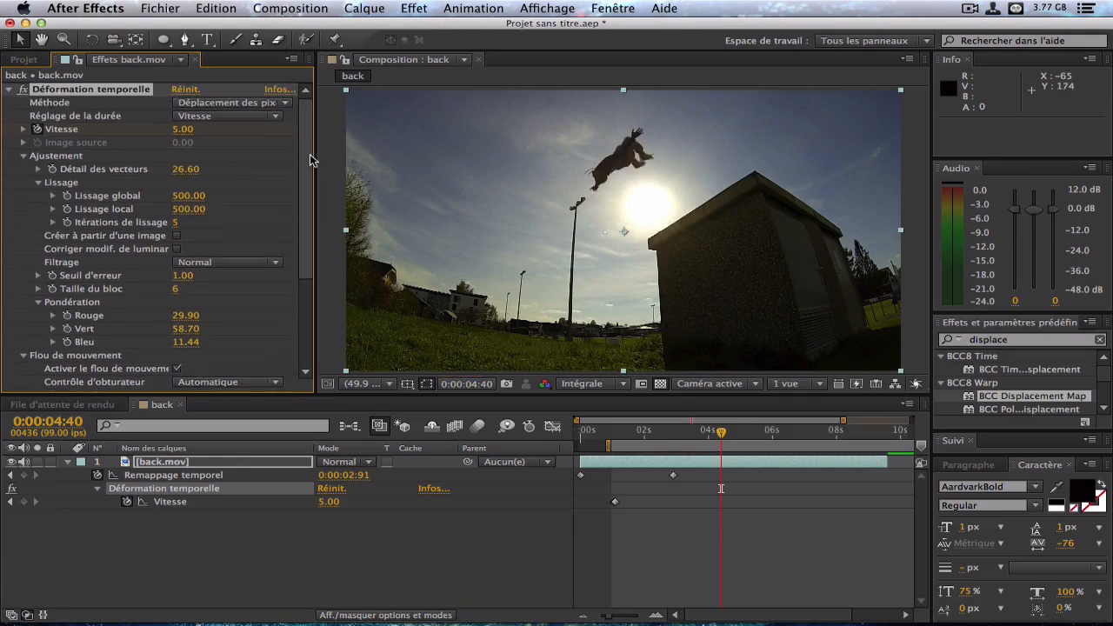
# Step: Examine the effect's Méthode options and remaining settings, and inspect the slowed jump between 0:00:02:47 and 0:00:03:10
pyautogui.moveTo(309, 153); pyautogui.dragTo(320, 133)
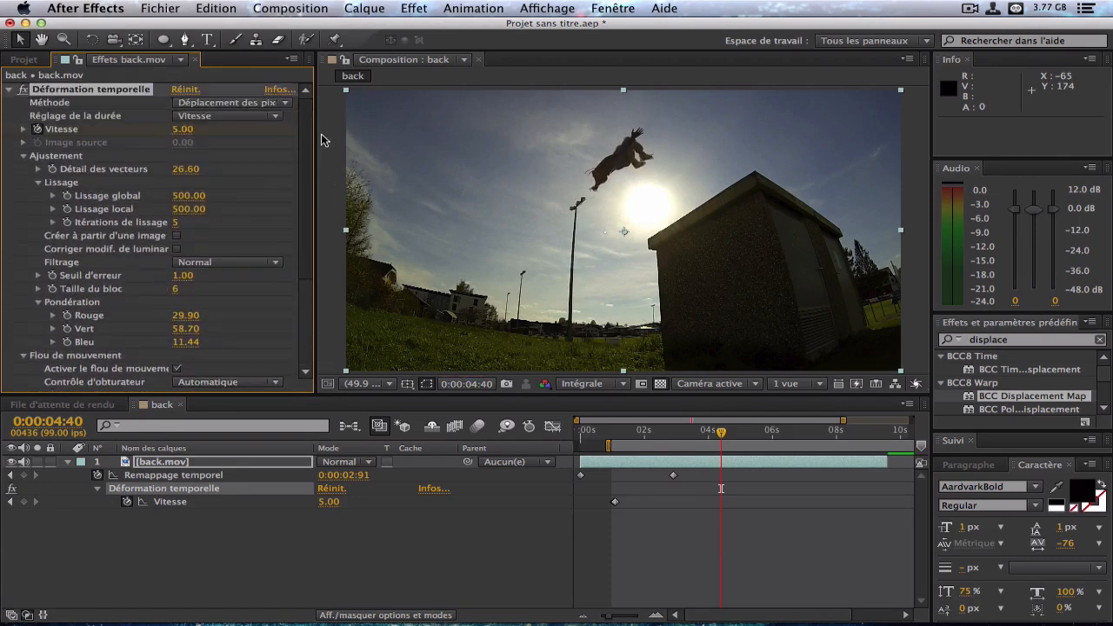
pyautogui.click(273, 103)
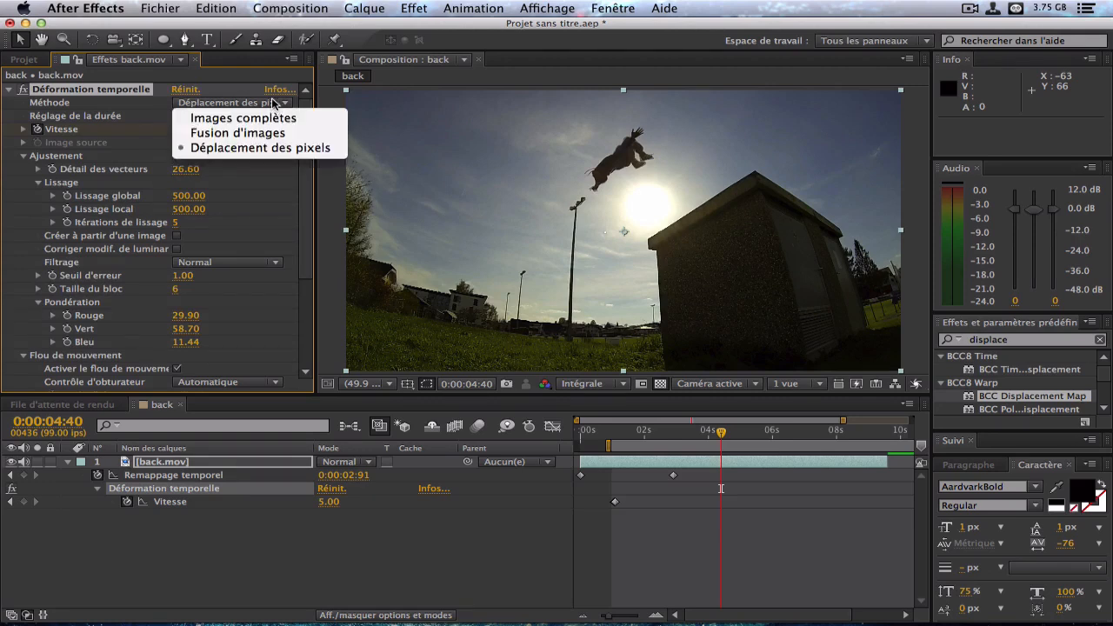
pyautogui.click(273, 103)
pyautogui.moveTo(303, 121); pyautogui.dragTo(297, 252)
pyautogui.moveTo(721, 437); pyautogui.dragTo(659, 439)
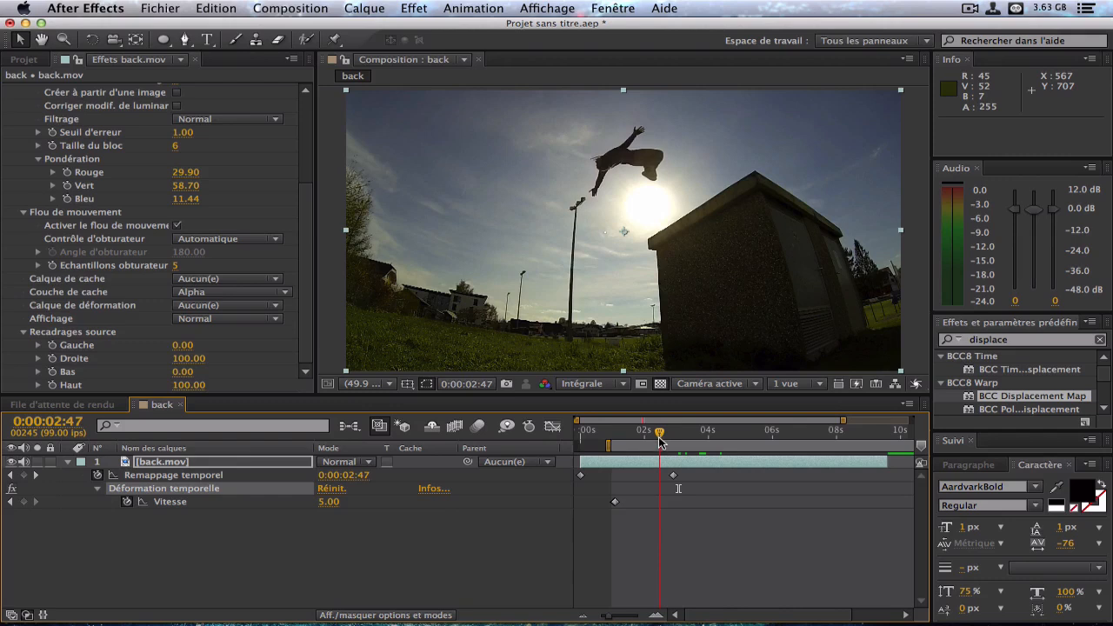
pyautogui.moveTo(659, 439); pyautogui.dragTo(679, 441)
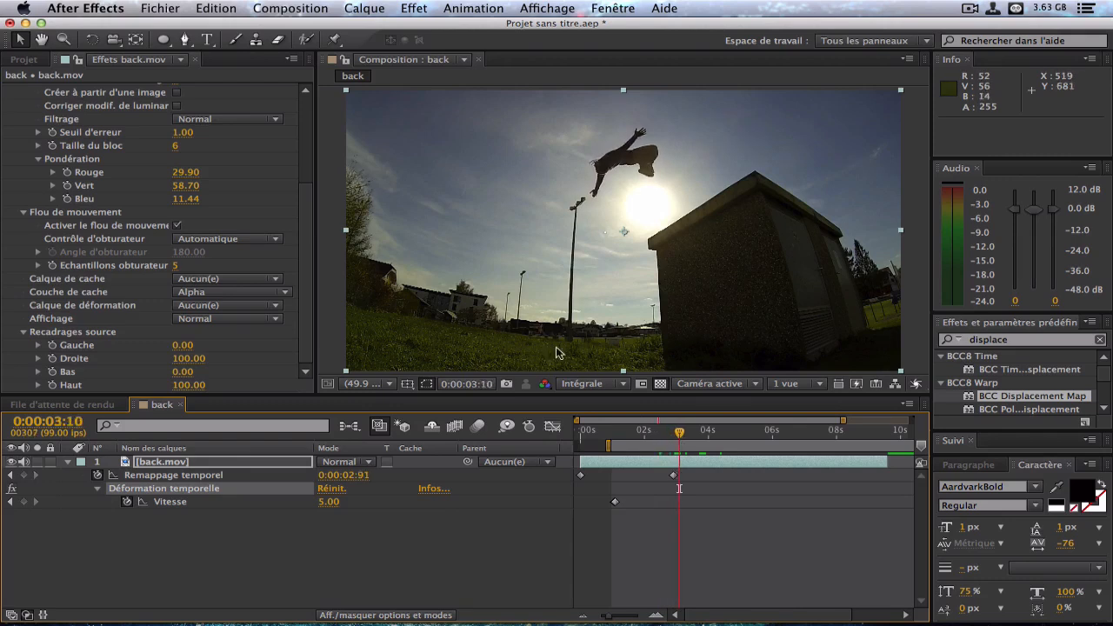
pyautogui.moveTo(306, 257); pyautogui.dragTo(318, 169)
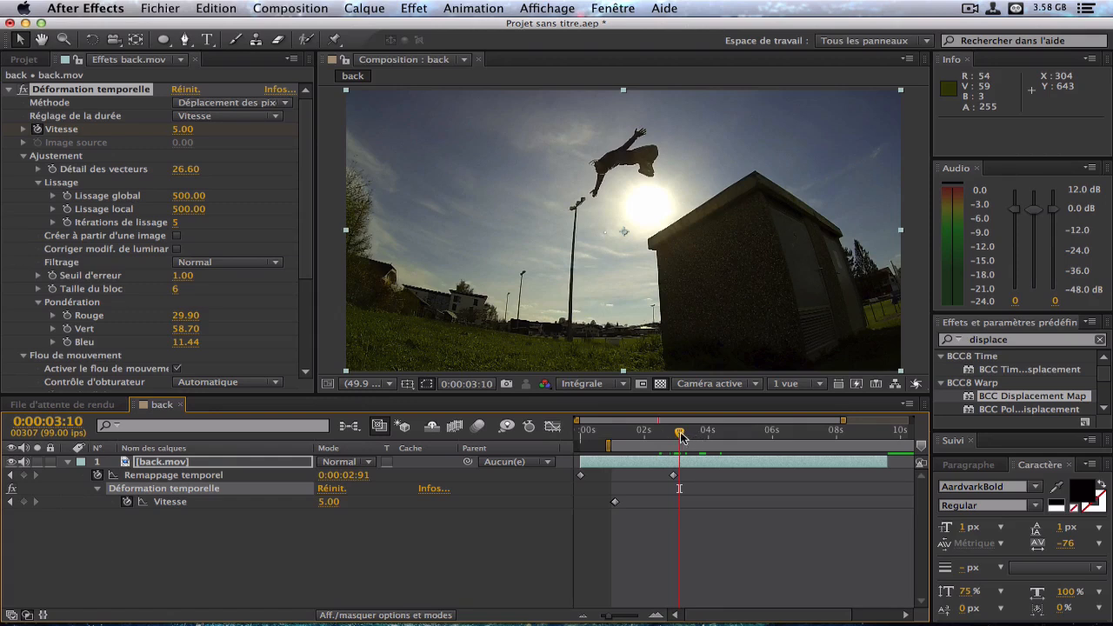
pyautogui.moveTo(680, 436)
pyautogui.mouseDown()
pyautogui.moveTo(713, 437)
pyautogui.moveTo(678, 437)
pyautogui.mouseUp()
# Step: Extend the work area start back to 0:00:00:00 and collapse the back.mov layer's properties
pyautogui.moveTo(607, 445); pyautogui.dragTo(579, 445)
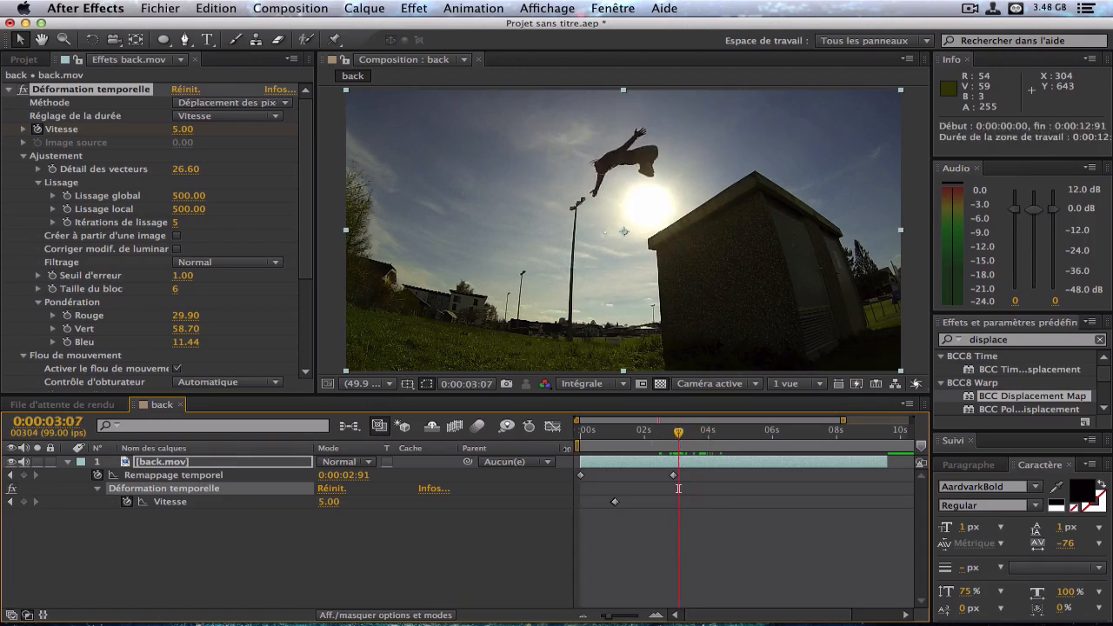
pyautogui.click(695, 432)
pyautogui.moveTo(695, 432); pyautogui.dragTo(667, 432)
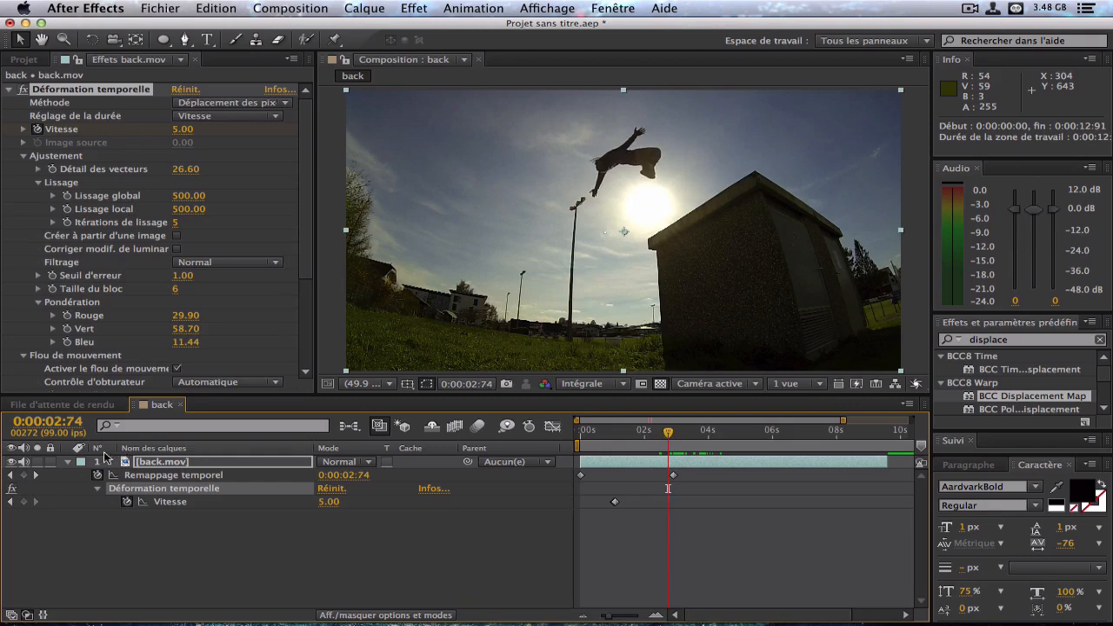
pyautogui.click(67, 462)
pyautogui.click(149, 507)
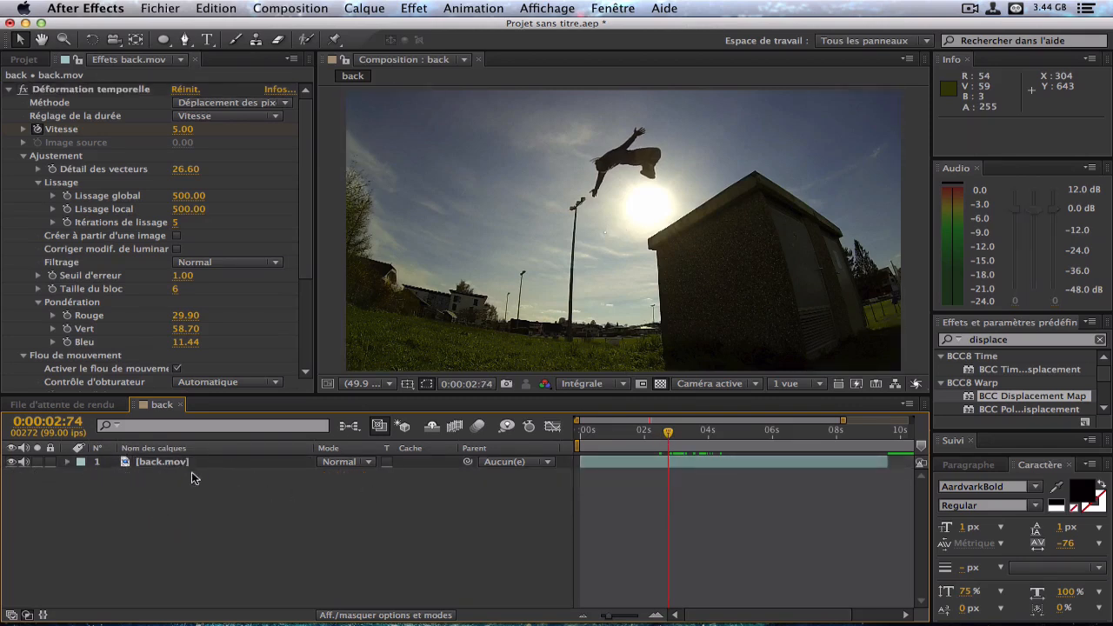
pyautogui.click(179, 468)
pyautogui.click(298, 484)
# Step: Add the back composition to the render queue and set its output module to H.264
pyautogui.click(295, 9)
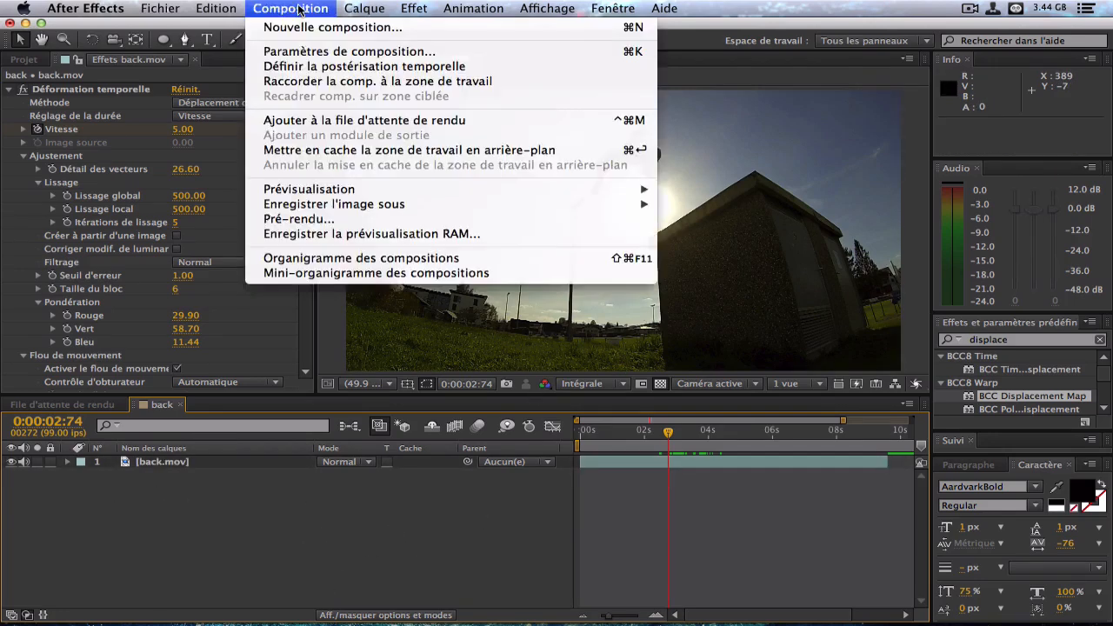
pyautogui.moveTo(216, 8)
pyautogui.moveTo(297, 13)
pyautogui.click(417, 121)
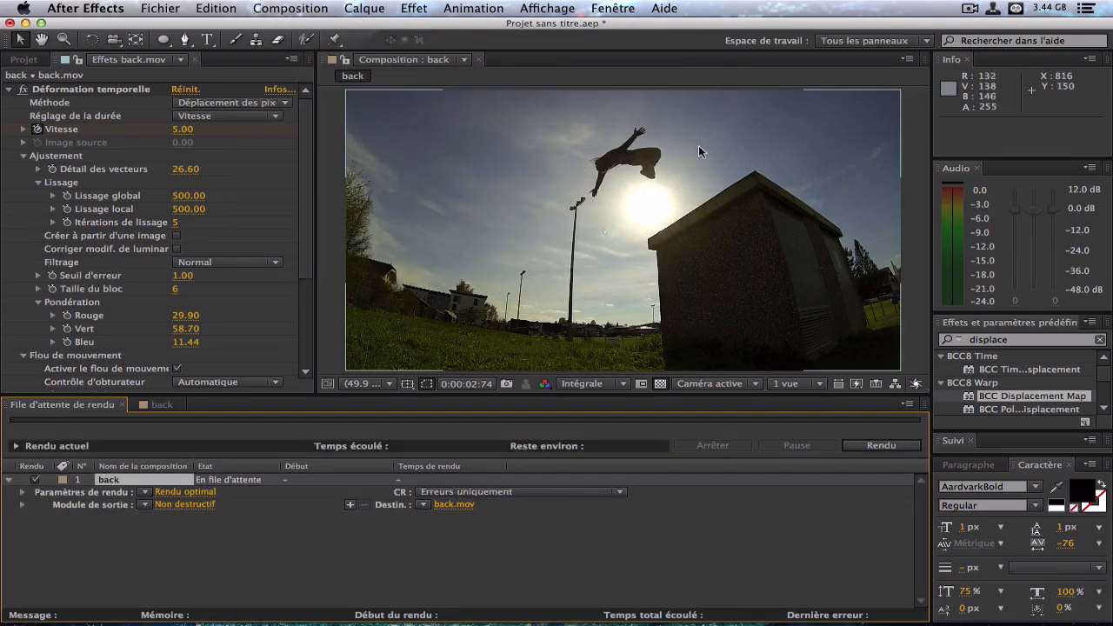
pyautogui.click(145, 505)
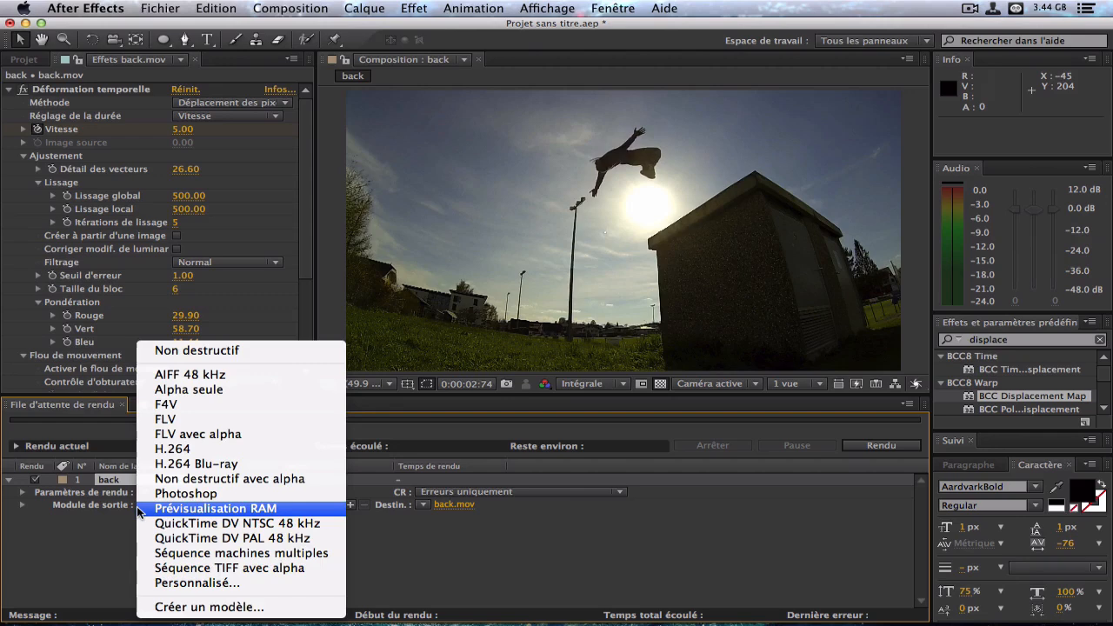
pyautogui.click(158, 450)
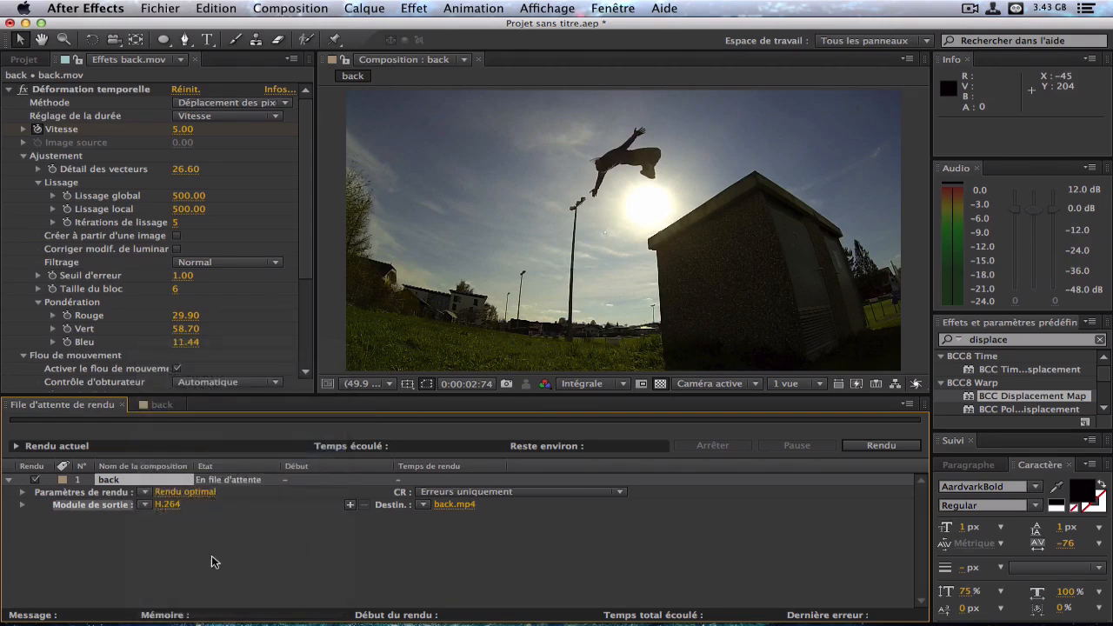
# Step: Save the output as back in H.264 (*.mp4) format in the Bureau folder and start the render
pyautogui.click(449, 506)
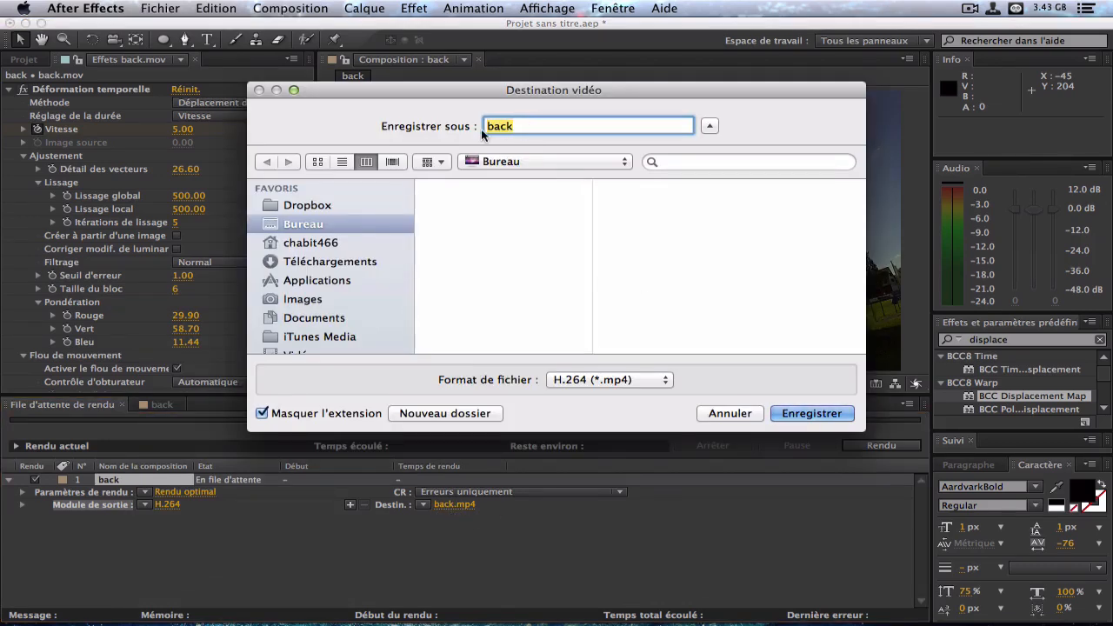
pyautogui.click(796, 413)
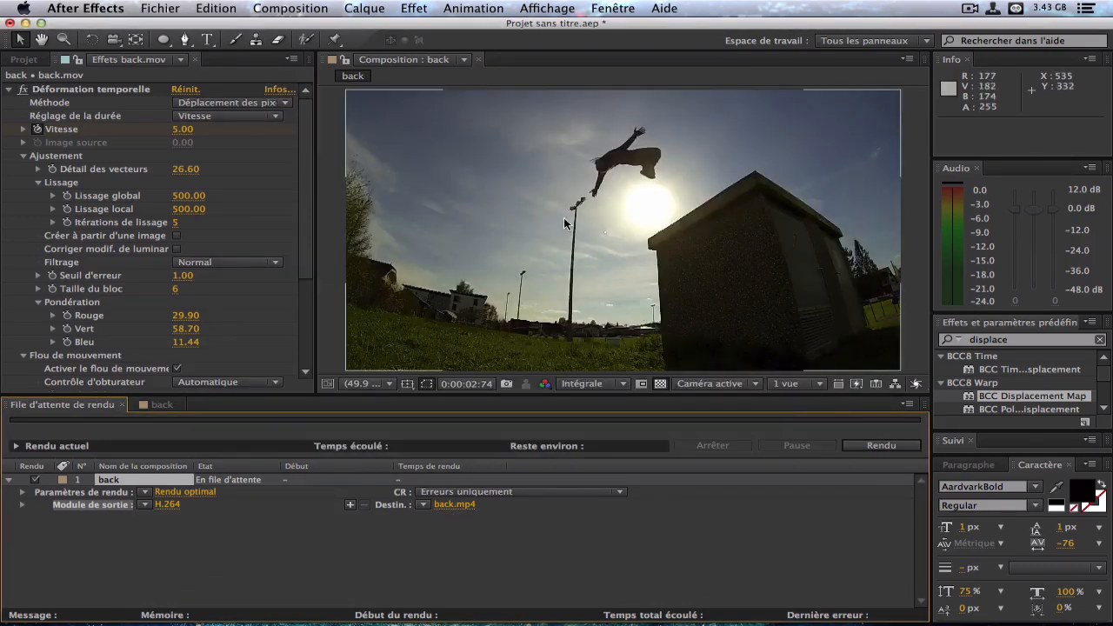
pyautogui.click(877, 448)
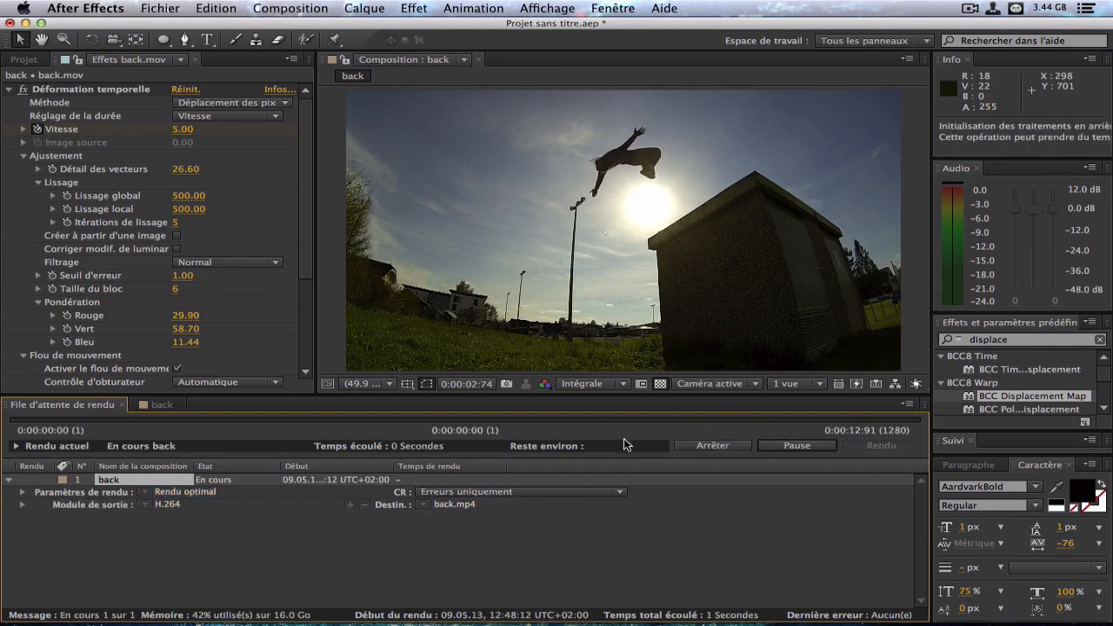